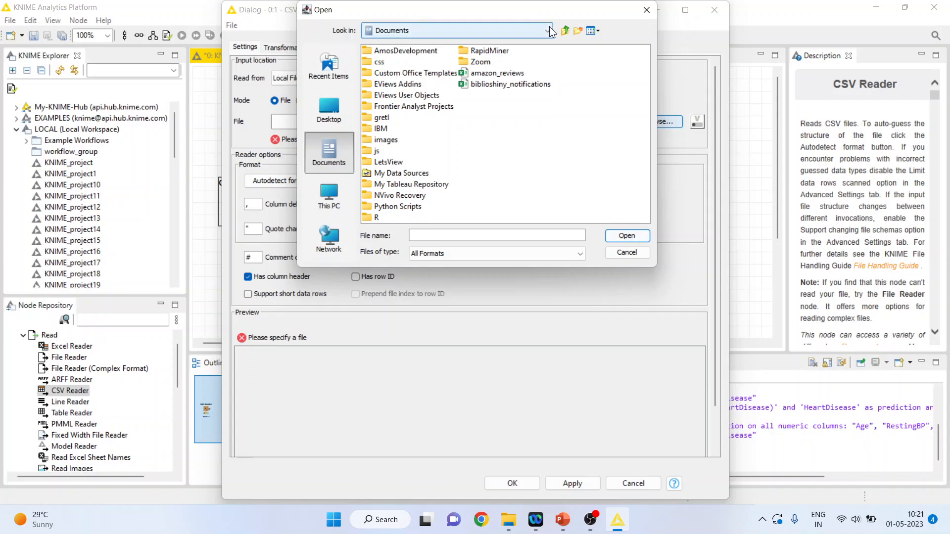
Set the CSV Reader's input file to D:\Research Methodology\Predictive Analytics\Knime\Data\heart1.csv and confirm the configuration.
left_click(489, 65)
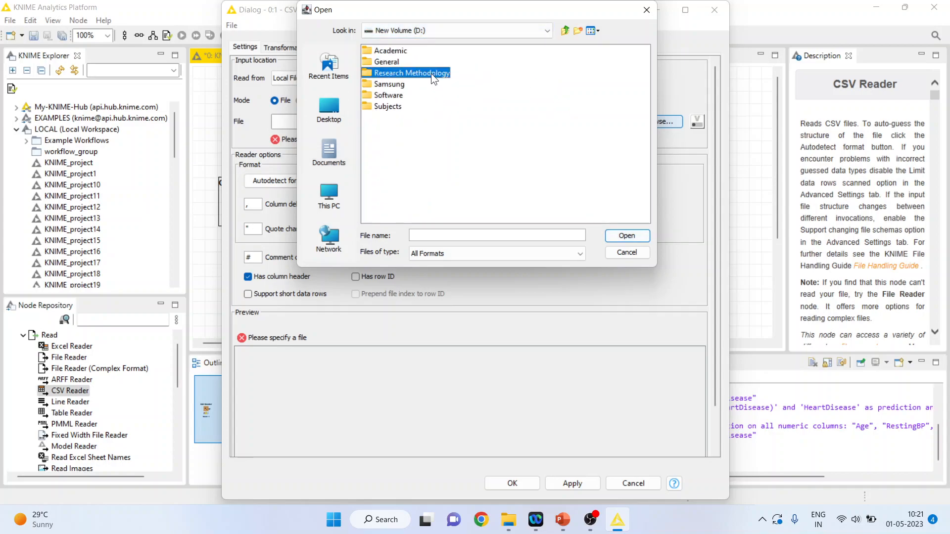
double_click(431, 74)
double_click(621, 93)
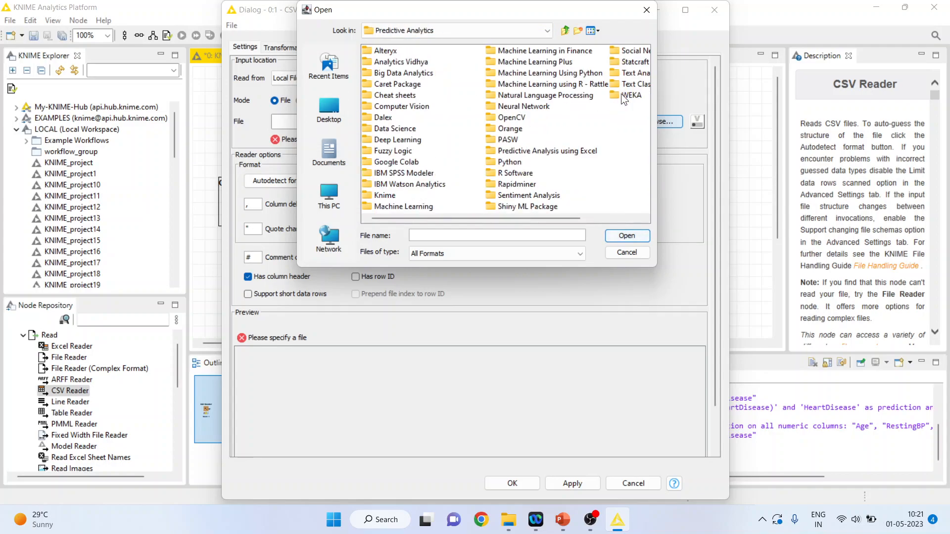
double_click(391, 195)
double_click(384, 85)
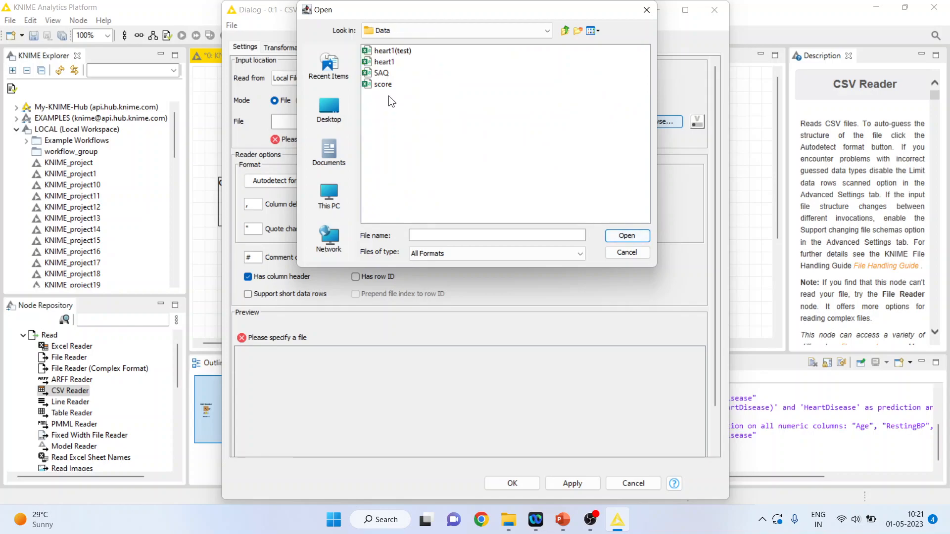
left_click(384, 62)
left_click(634, 237)
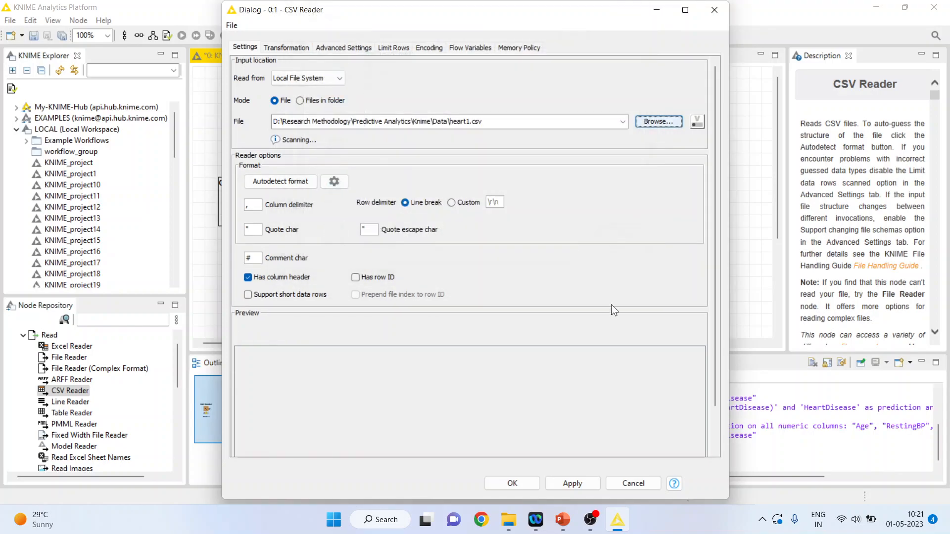
left_click(512, 484)
Execute the CSV Reader node and open its output file table.
right_click(238, 206)
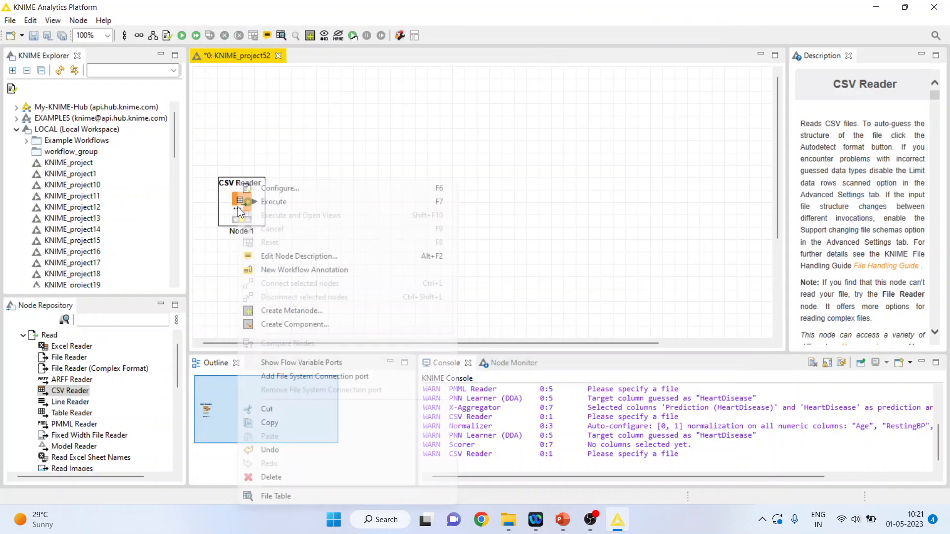
left_click(274, 202)
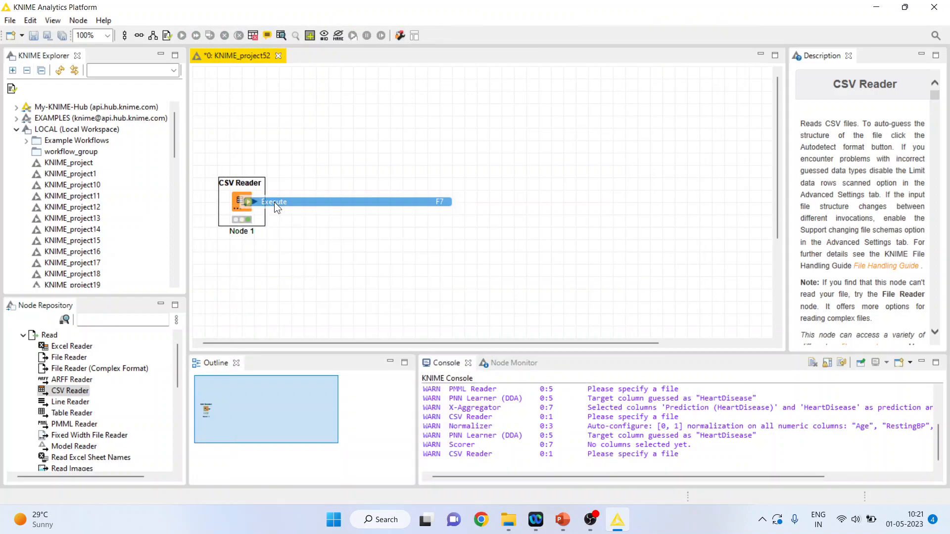
right_click(237, 184)
left_click(295, 497)
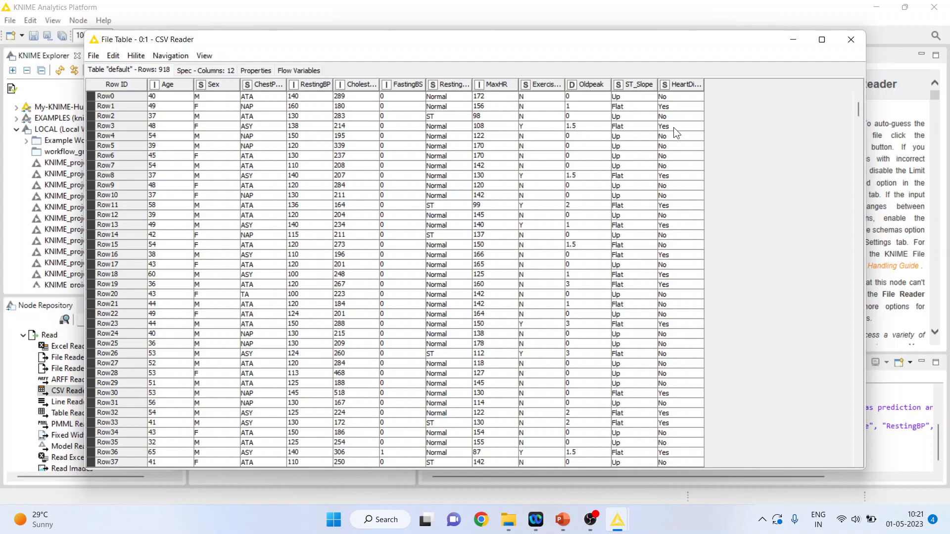
Examine the HeartDisease, Age, RestingBP, Cholesterol and MaxHR columns in the file table, and close it.
left_click_drag(675, 100, 684, 334)
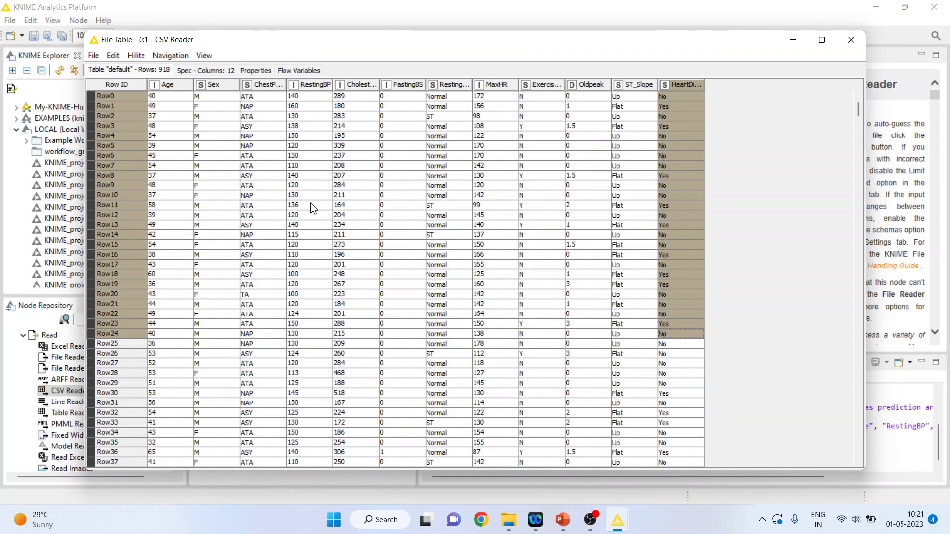
left_click_drag(175, 107, 174, 324)
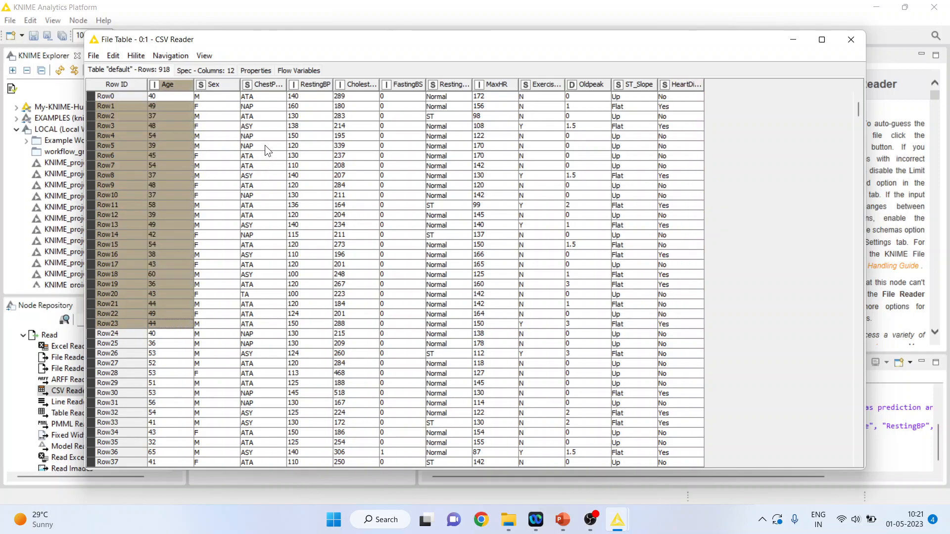
left_click_drag(298, 128, 305, 326)
left_click_drag(342, 117, 366, 363)
left_click_drag(485, 125, 495, 383)
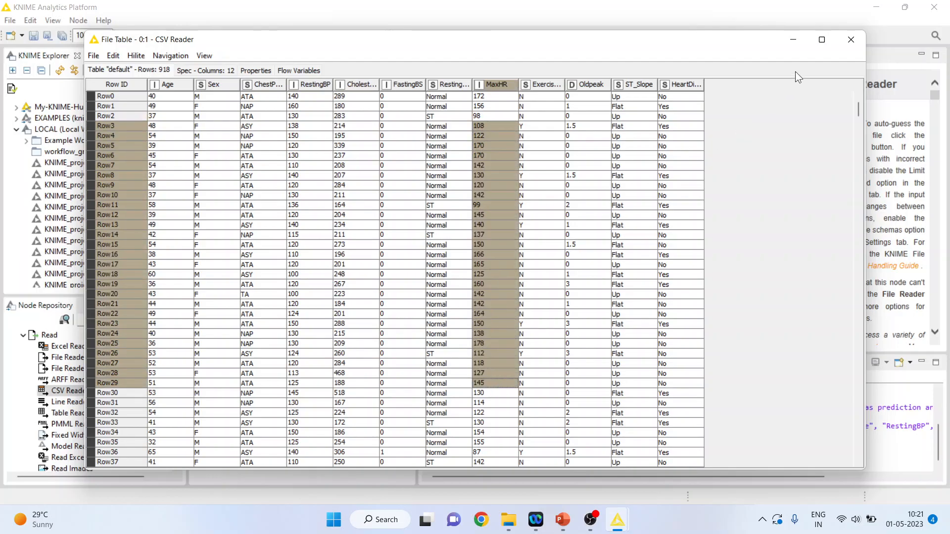
left_click(852, 39)
Find the Column Filter node in the repository and add it to the workflow, connected to the CSV Reader.
left_click(121, 320)
type("c")
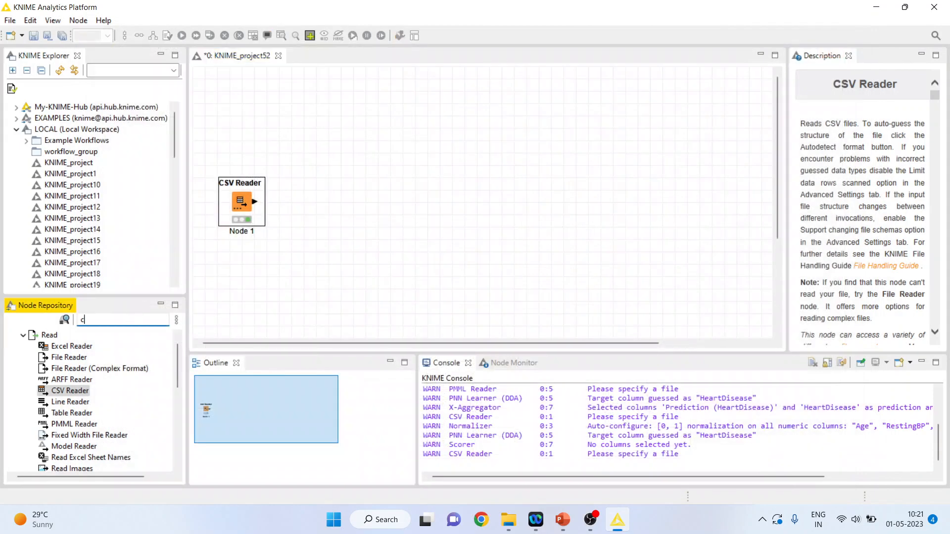
type("olumn ")
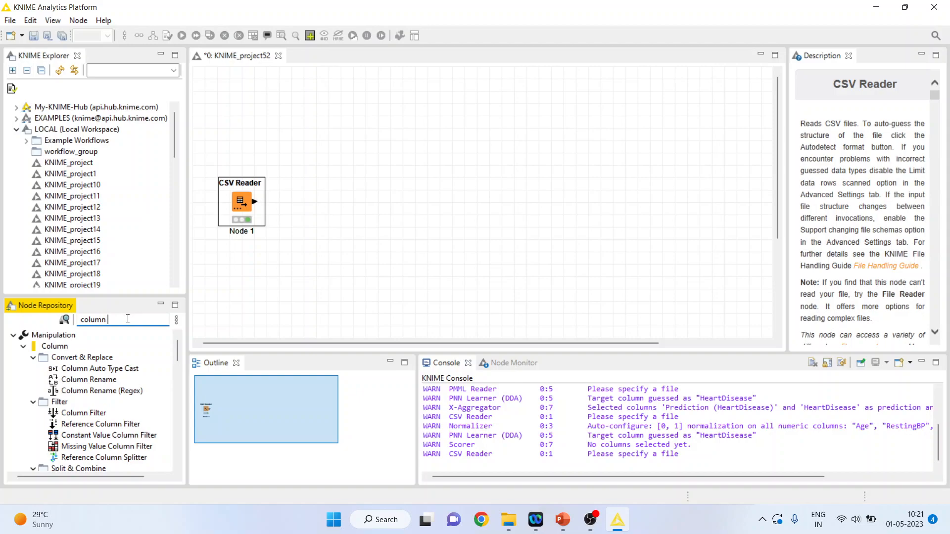
type("fil")
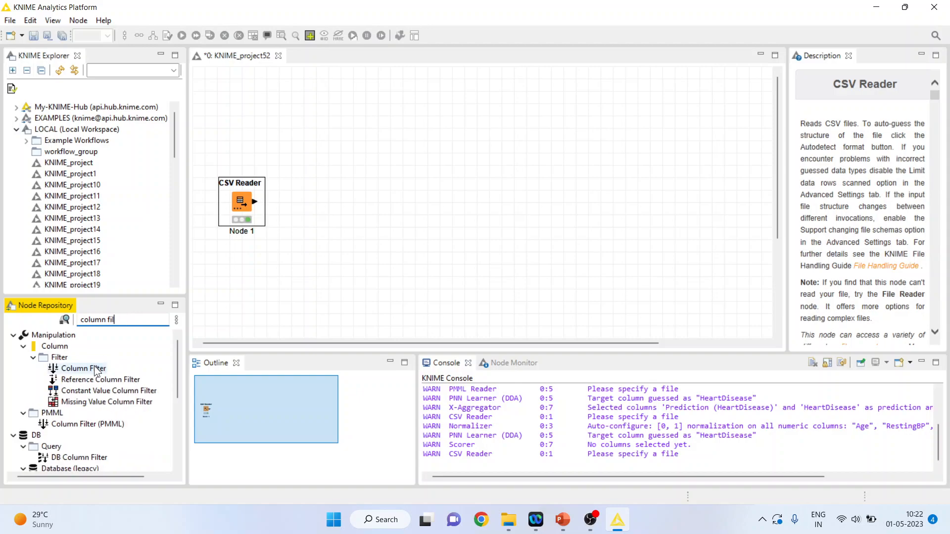
double_click(94, 366)
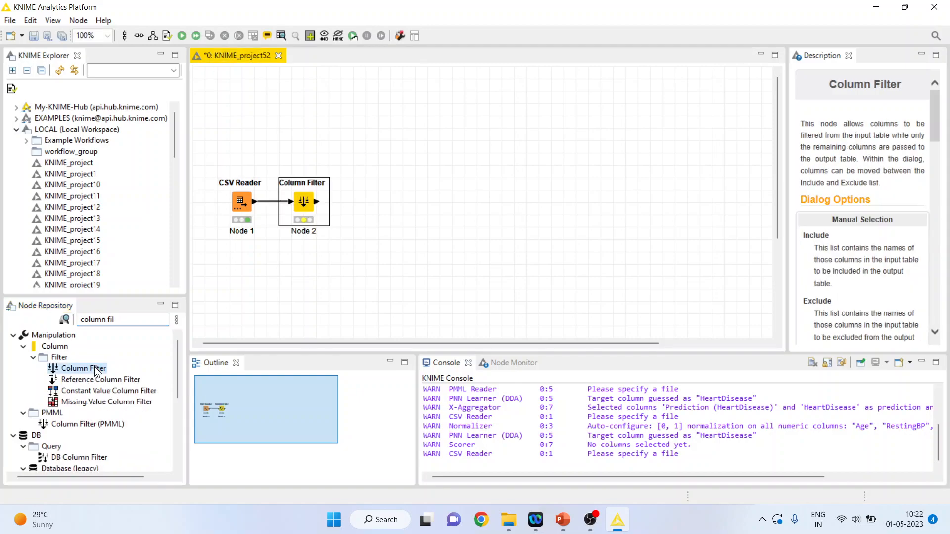
Configure the Column Filter to exclude all columns except Age and RestingBP.
right_click(303, 205)
left_click(345, 212)
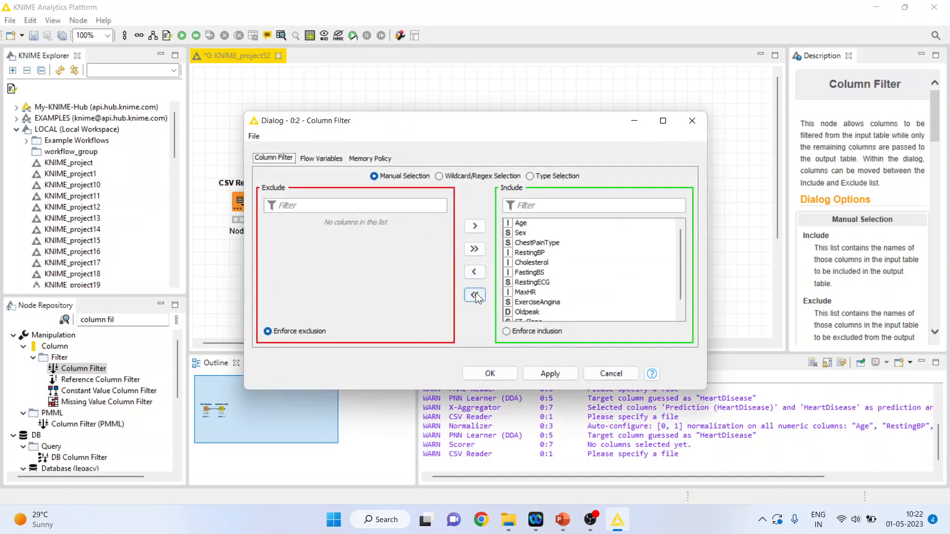
left_click(475, 295)
double_click(424, 224)
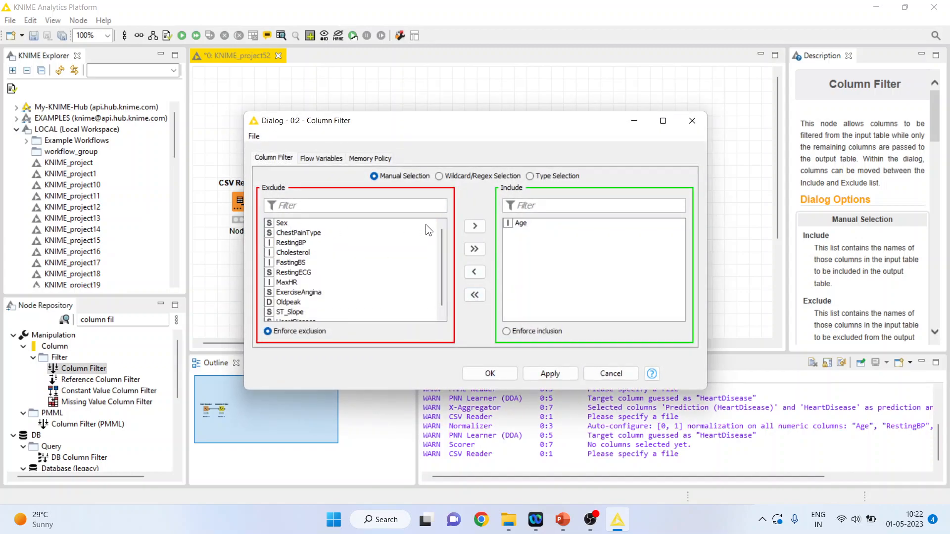
left_click(293, 243)
left_click(475, 227)
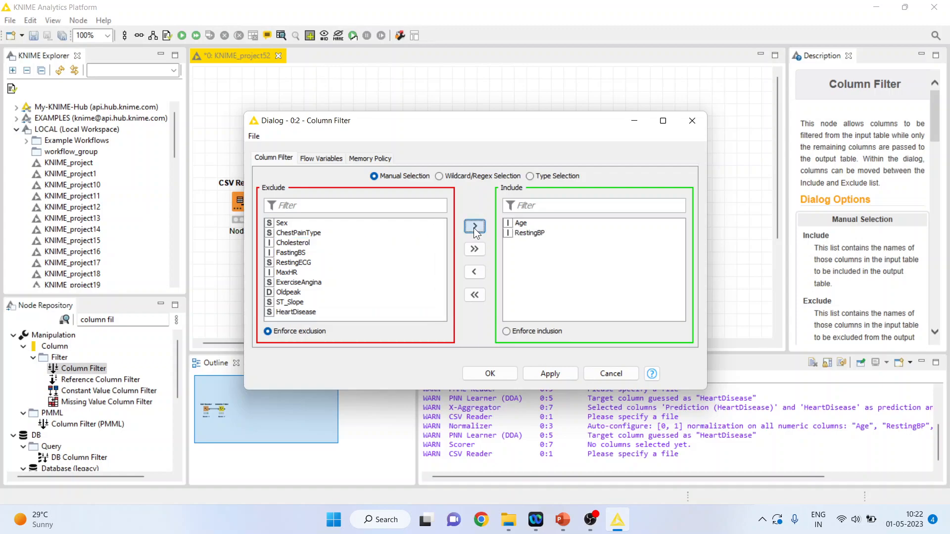
left_click(300, 253)
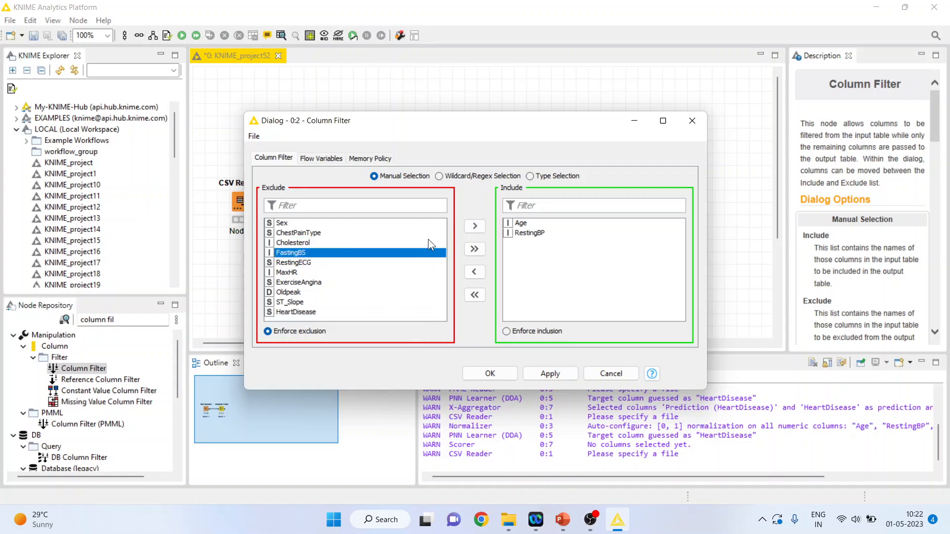
left_click(474, 227)
left_click(527, 243)
left_click(474, 272)
Include the Cholesterol, MaxHR and HeartDisease columns in the Column Filter as well and confirm the configuration.
left_click(309, 242)
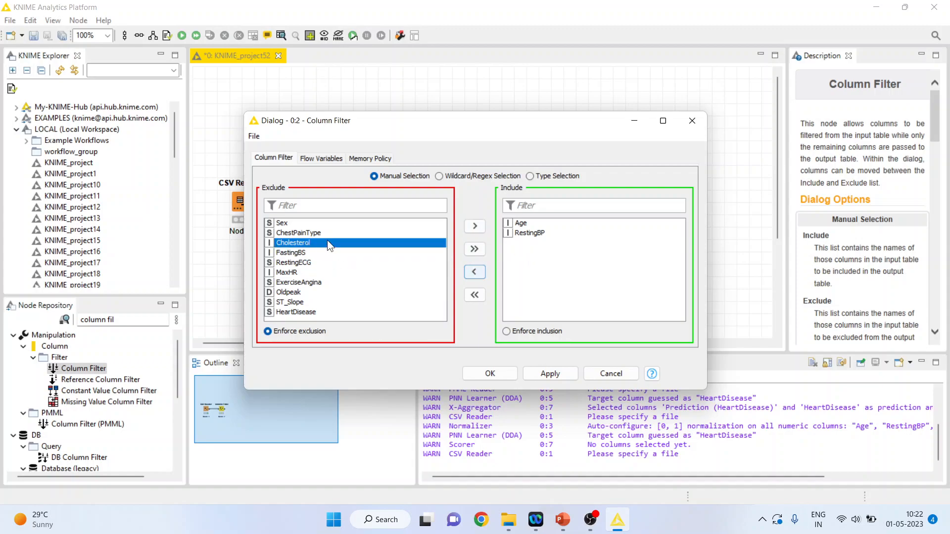
left_click(474, 227)
left_click(297, 262)
left_click(474, 227)
left_click(306, 290)
left_click(474, 226)
left_click(497, 370)
Execute the Column Filter node and review the numeric columns in its filtered table.
right_click(303, 209)
left_click(330, 226)
right_click(303, 207)
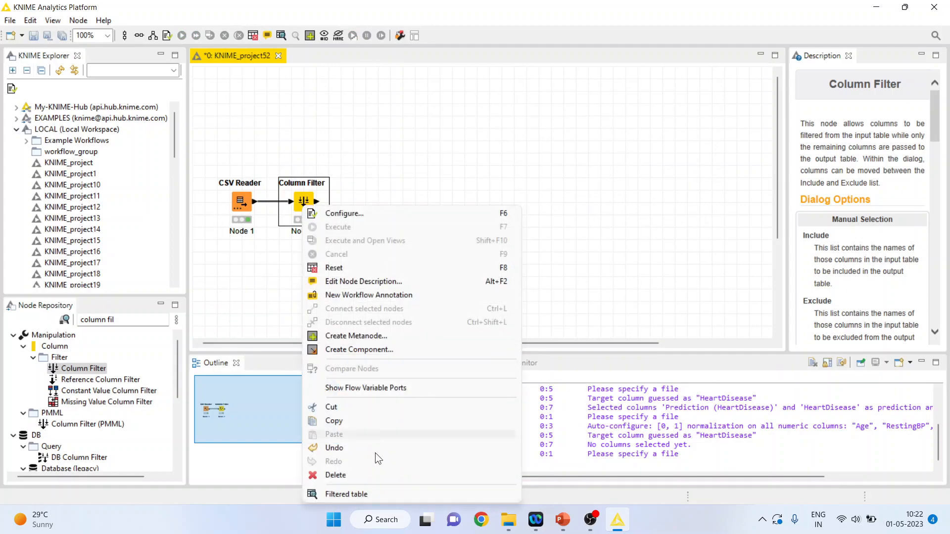
left_click(382, 495)
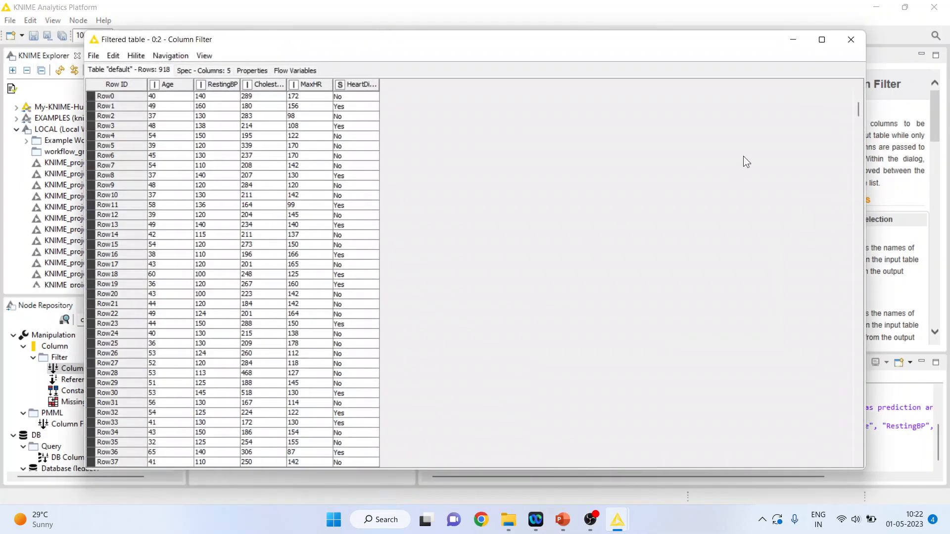
left_click_drag(106, 115, 301, 304)
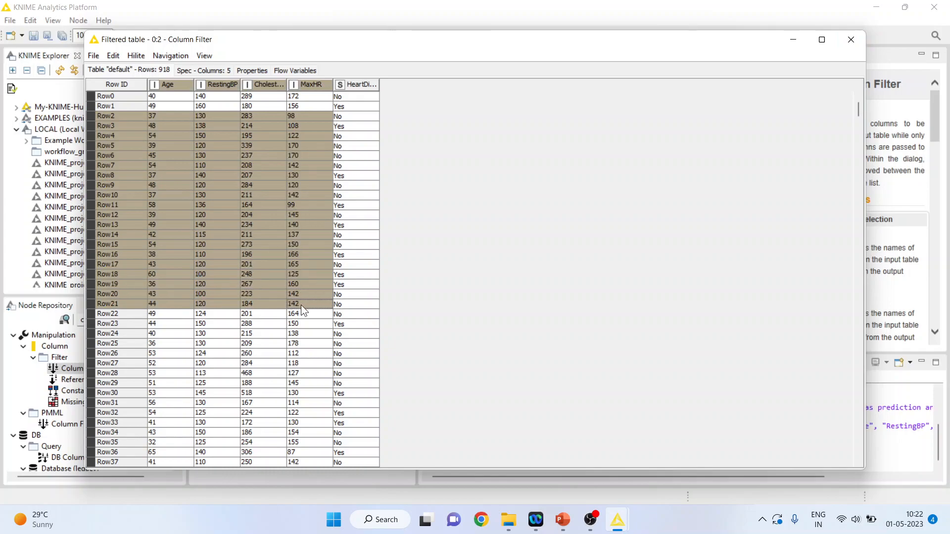
left_click(851, 40)
Search the node repository for "norm" and add a Normalizer node connected to the Column Filter.
left_click(117, 321)
key("BackSpace")
key("BackSpace")
key("BackSpace")
key("BackSpace")
key("BackSpace")
key("BackSpace")
key("BackSpace")
key("BackSpace")
key("BackSpace")
key("BackSpace")
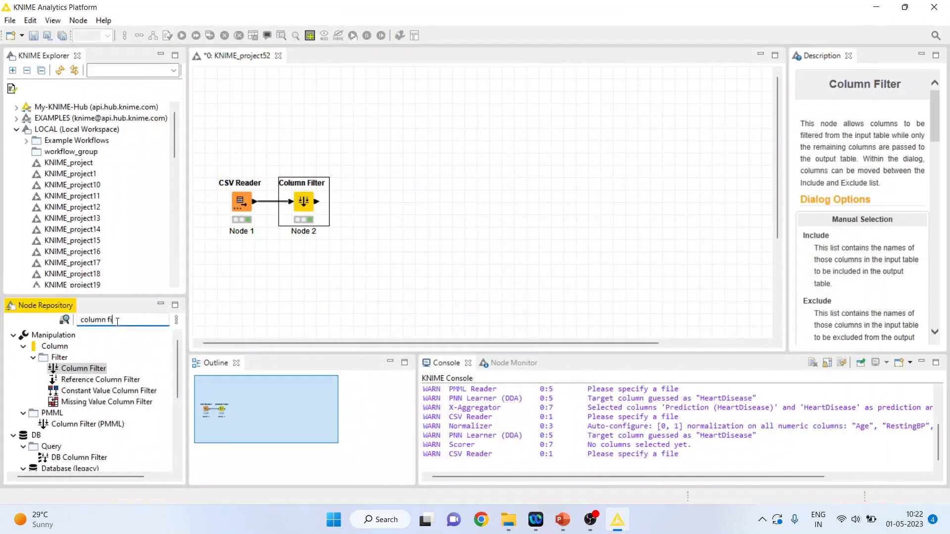
type("nrom")
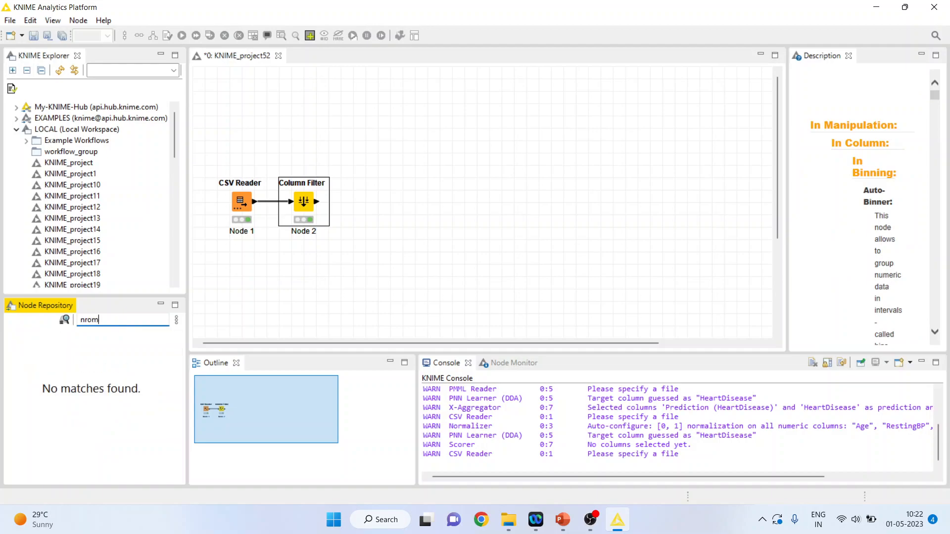
key("BackSpace")
key("BackSpace")
key("BackSpace")
type("orm")
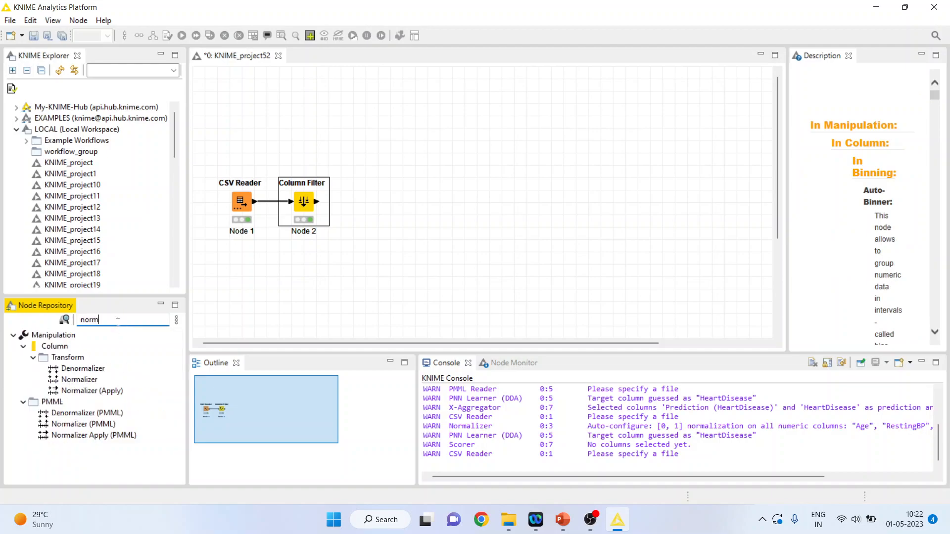
double_click(94, 379)
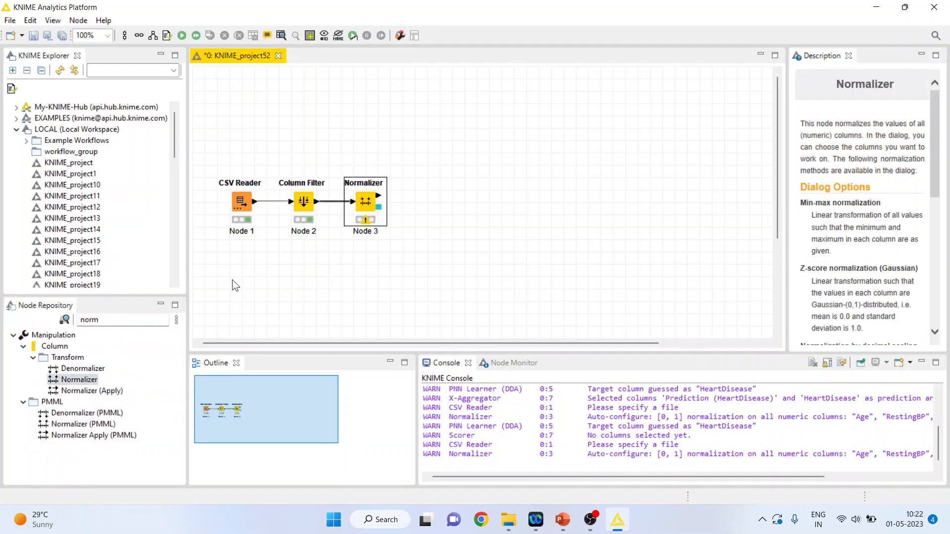
Configure the Normalizer with Min-Max Normalization from 0.0 to 1.0 for Age, RestingBP, Cholesterol and MaxHR, and execute it.
right_click(364, 207)
left_click(410, 200)
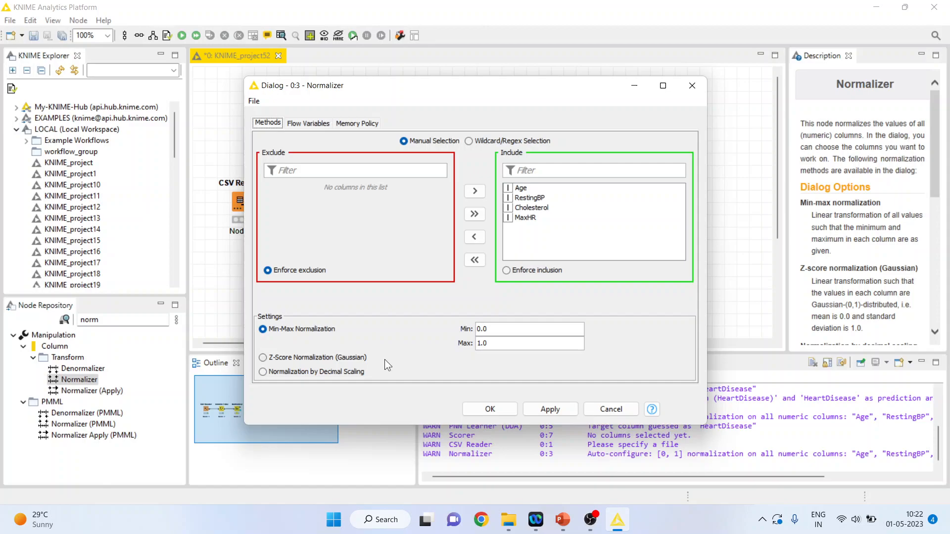
left_click(489, 409)
right_click(370, 207)
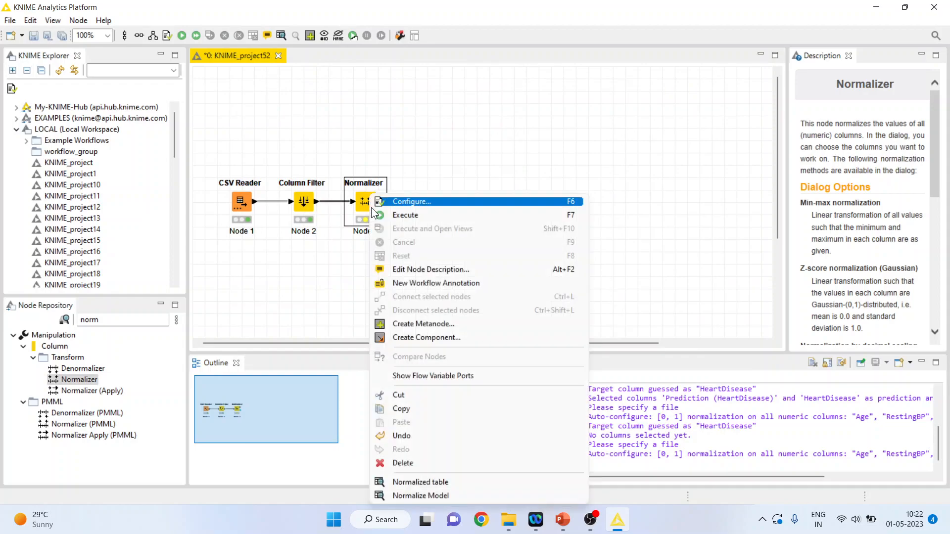
left_click(406, 217)
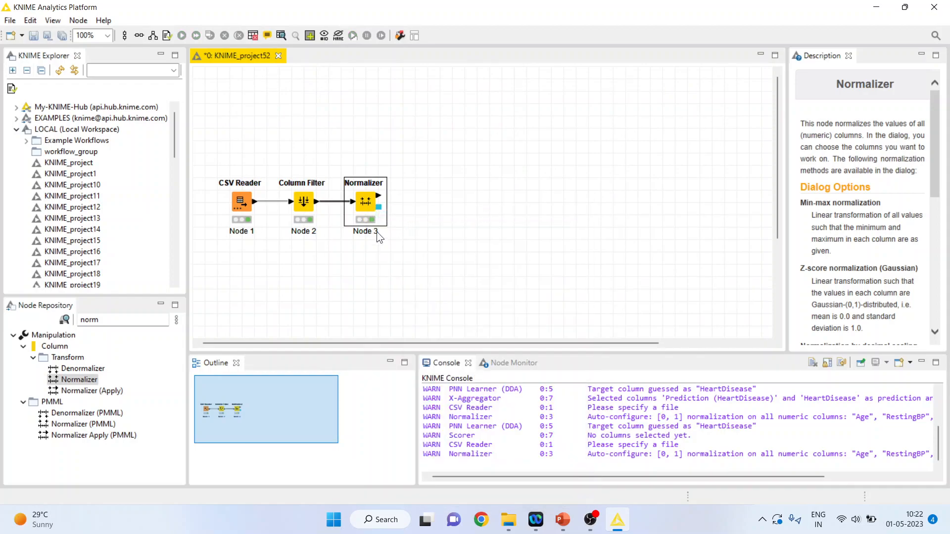
Open the Normalizer's normalized table, examine the scaled numeric columns and close it.
right_click(363, 199)
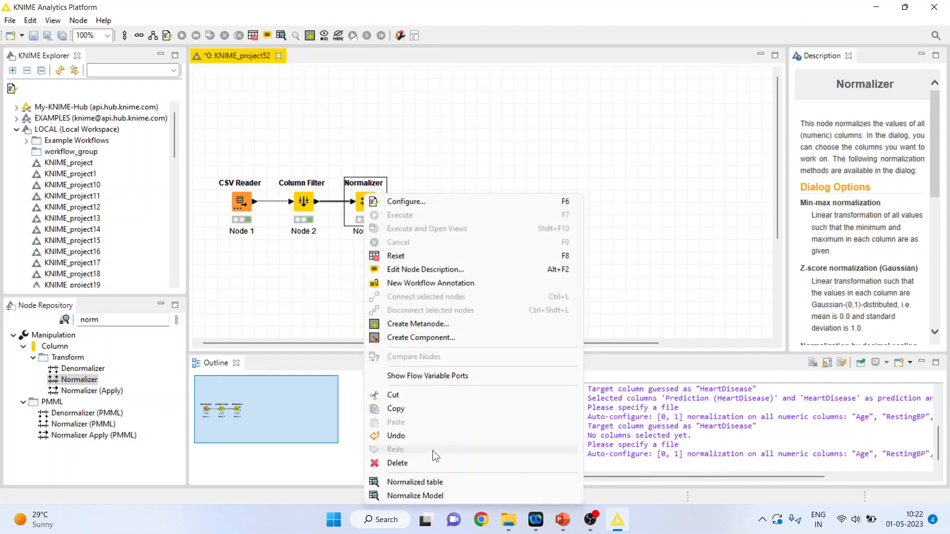
left_click(436, 479)
left_click_drag(171, 97, 310, 448)
left_click(850, 40)
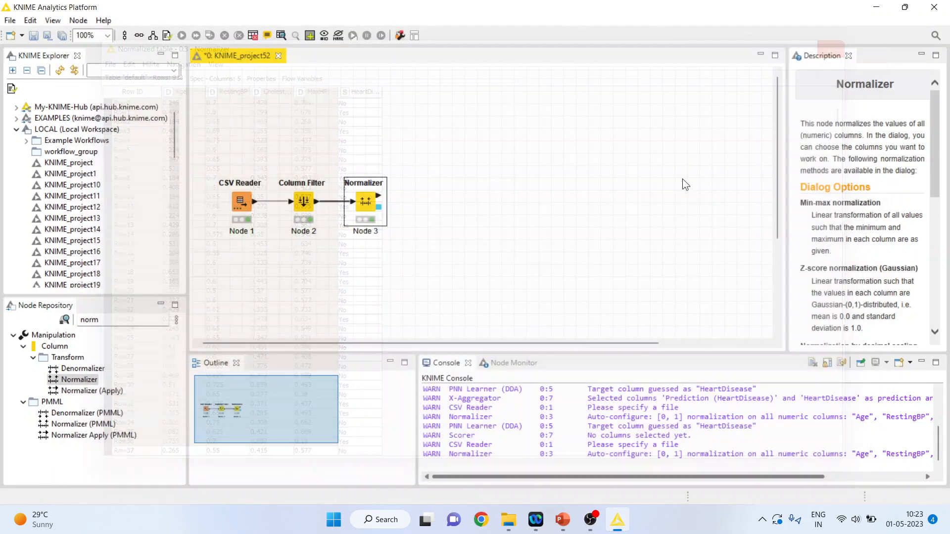
Search the node repository for "part" and add an X-Partitioner node connected to the Normalizer's table output.
left_click(118, 321)
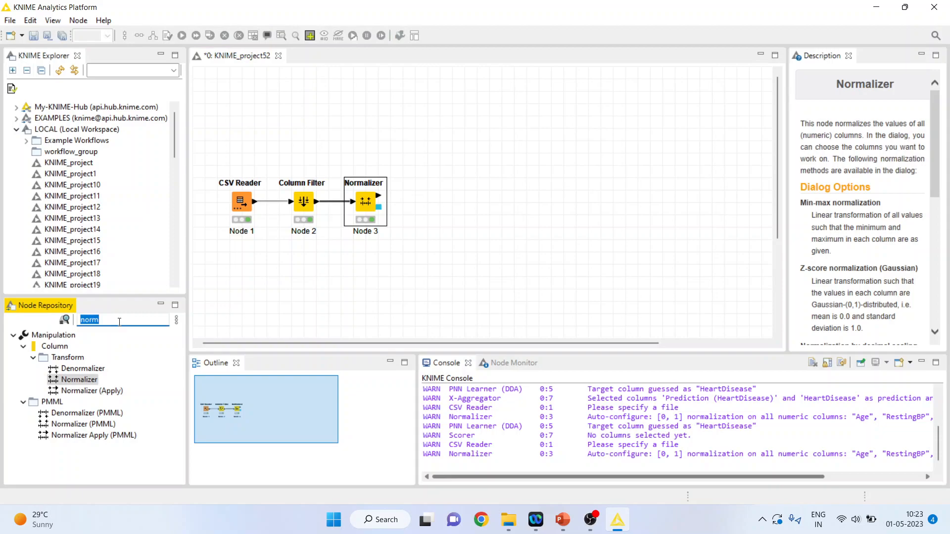
type("part")
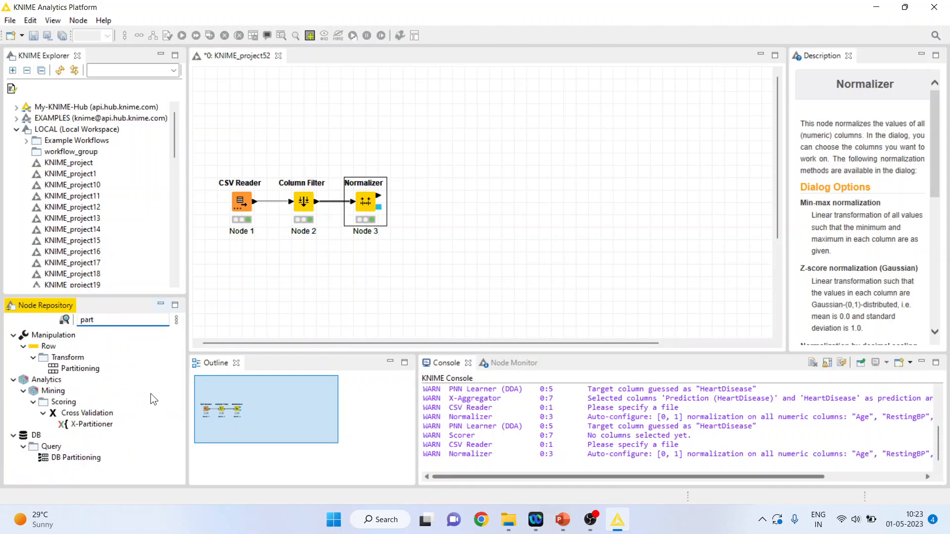
double_click(106, 425)
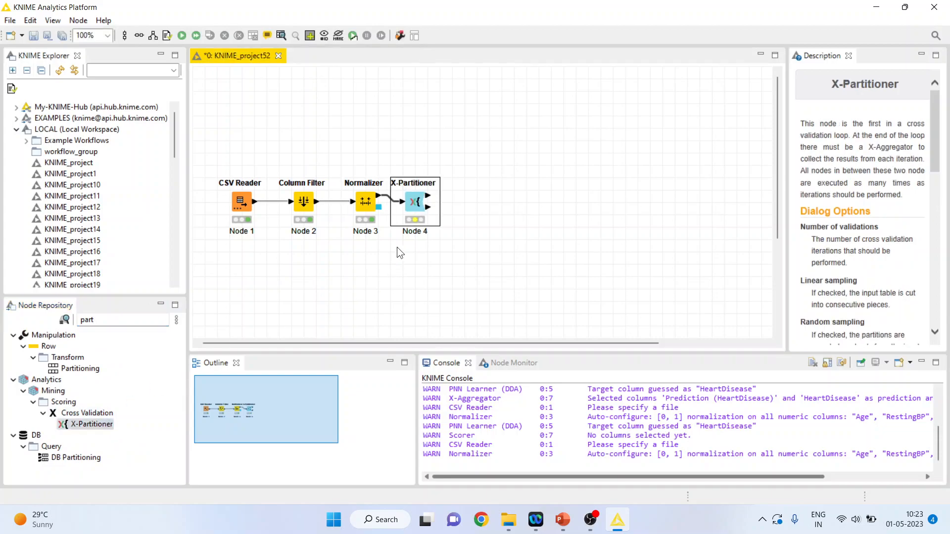
Configure the X-Partitioner for 10 validations with stratified sampling on the HeartDisease class column, and execute it.
right_click(412, 213)
left_click(465, 191)
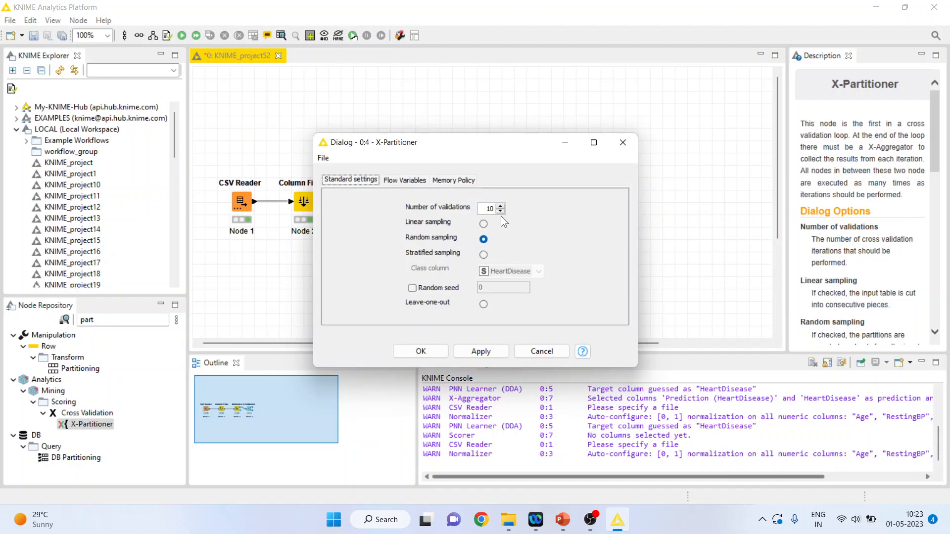
left_click(481, 256)
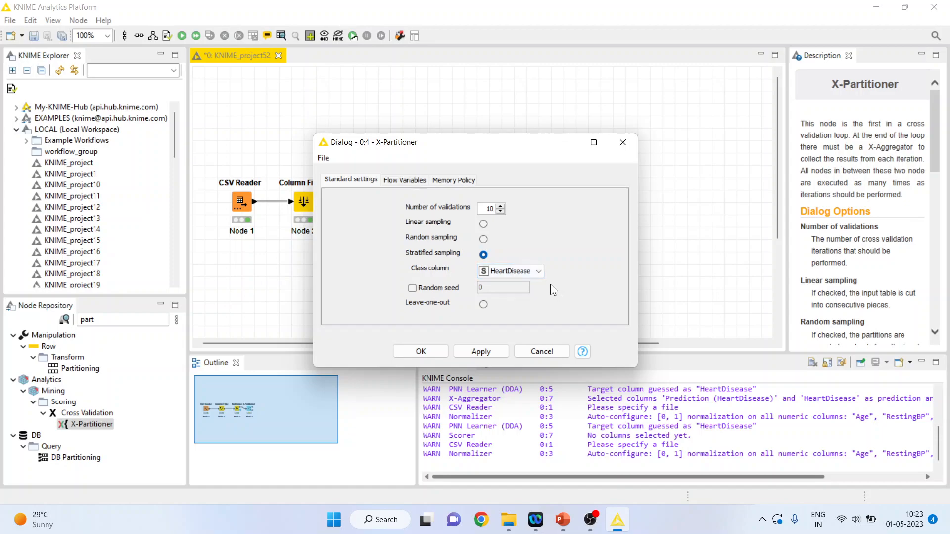
left_click(422, 351)
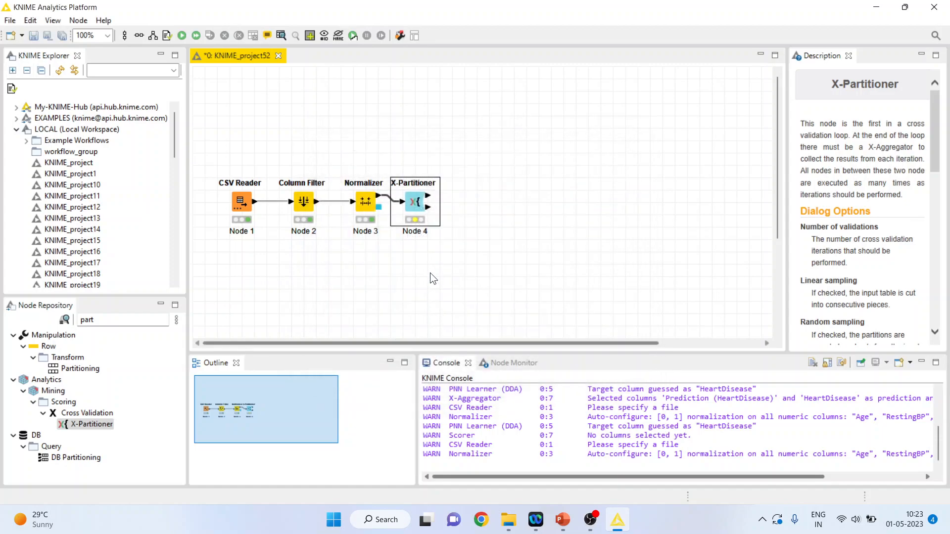
right_click(415, 206)
left_click(451, 203)
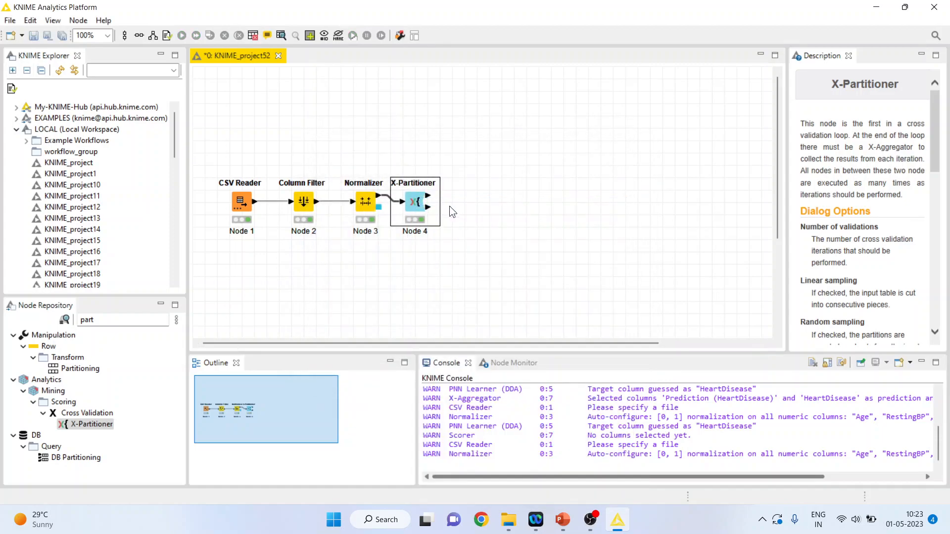
Search the node repository for "pnn", add a PNN Learner (DDA) connected to the X-Partitioner's first output, and place it above the node row.
left_click(123, 321)
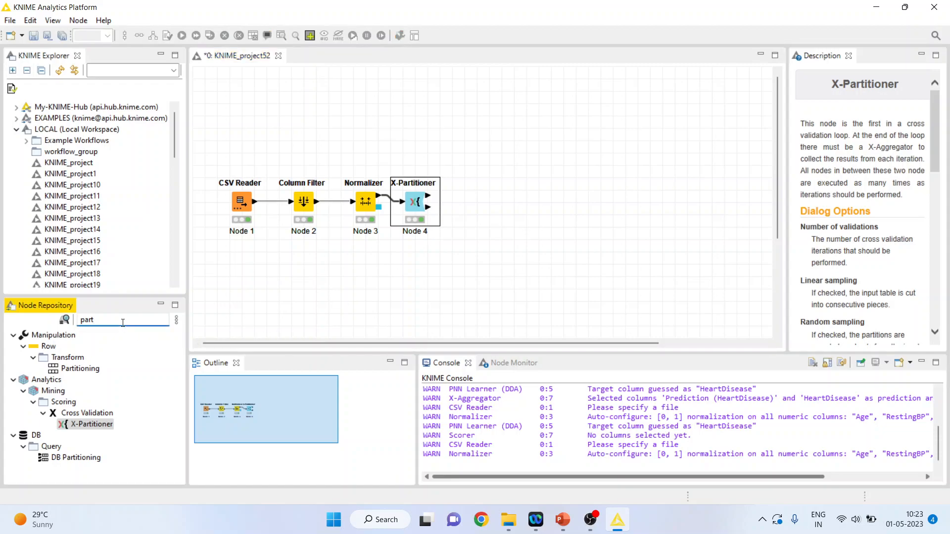
key("BackSpace")
key("BackSpace")
key("BackSpace")
key("BackSpace")
type("pnn")
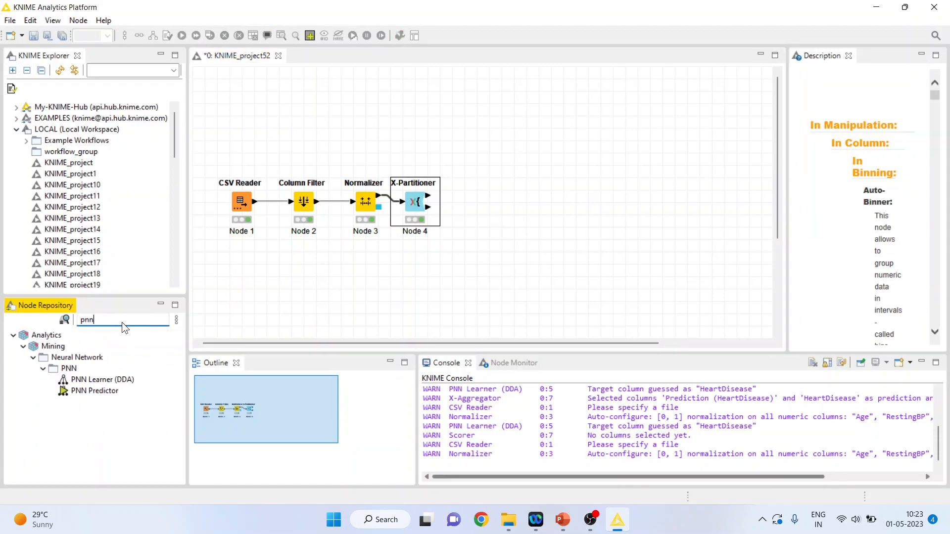
double_click(101, 380)
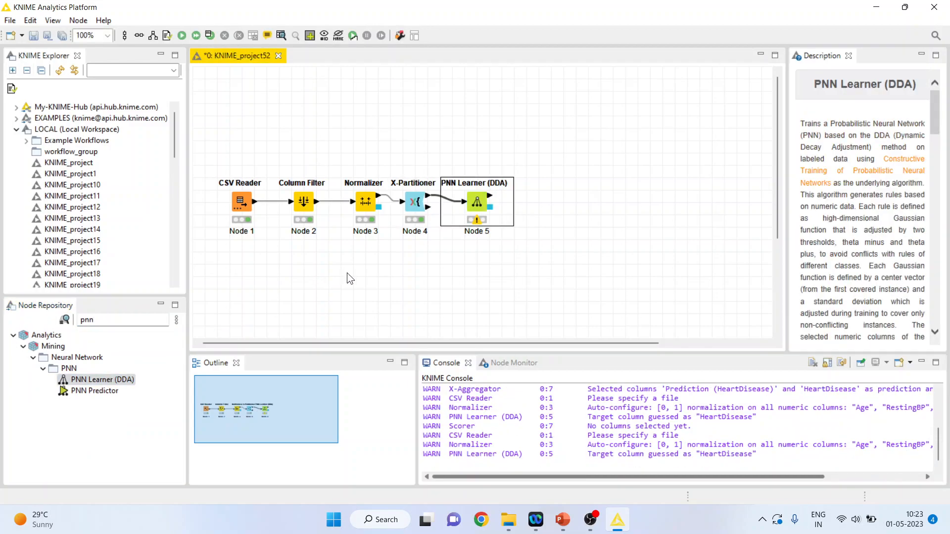
left_click_drag(479, 207, 476, 118)
Configure the PNN Learner with HeartDisease as the only included target column, and execute it.
right_click(476, 118)
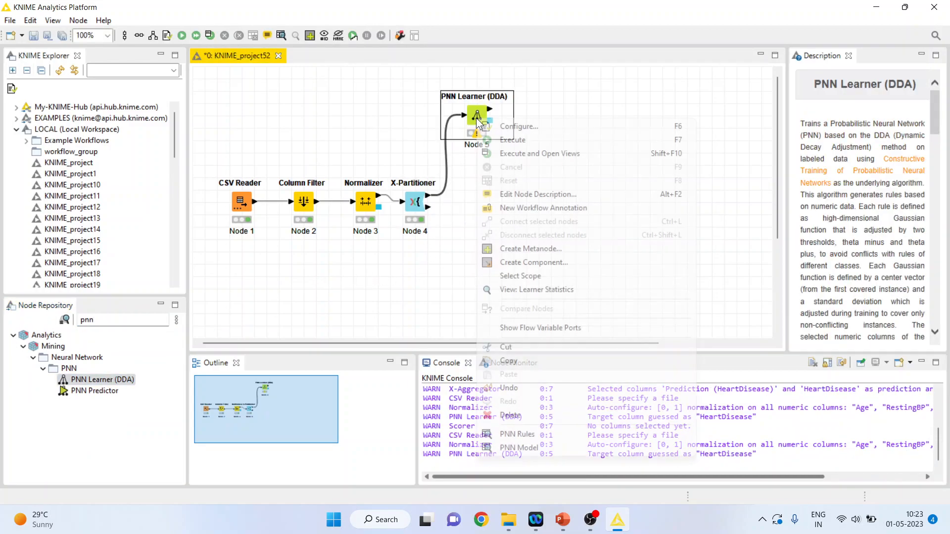
left_click(518, 127)
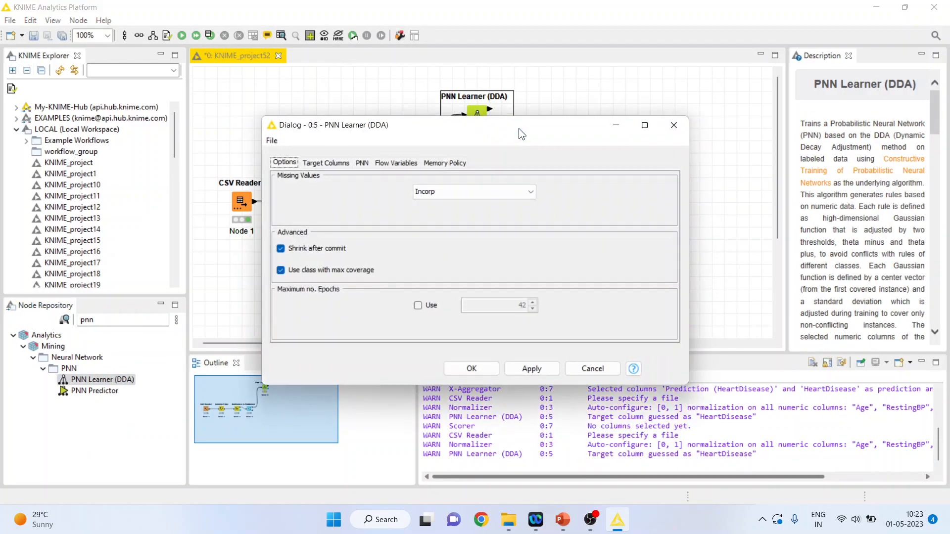
left_click(313, 163)
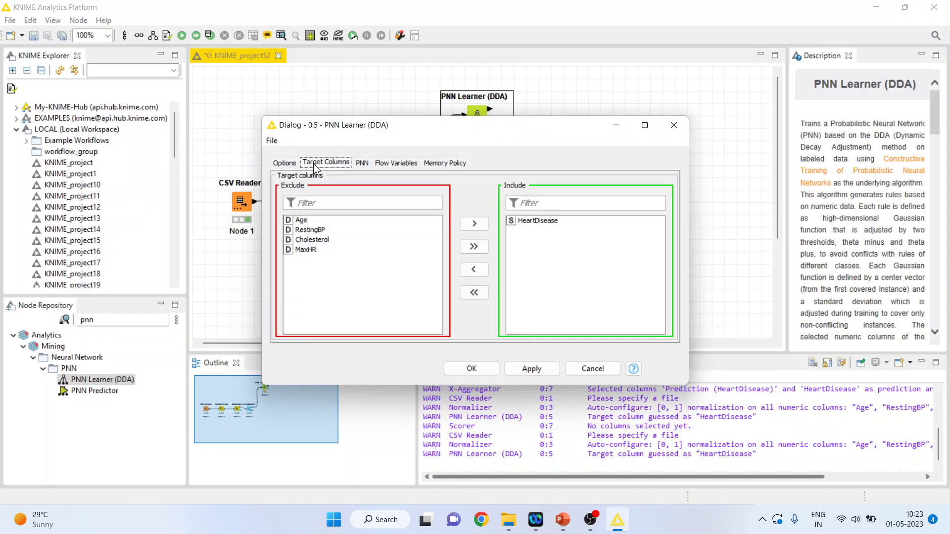
left_click(471, 369)
right_click(482, 117)
left_click(511, 138)
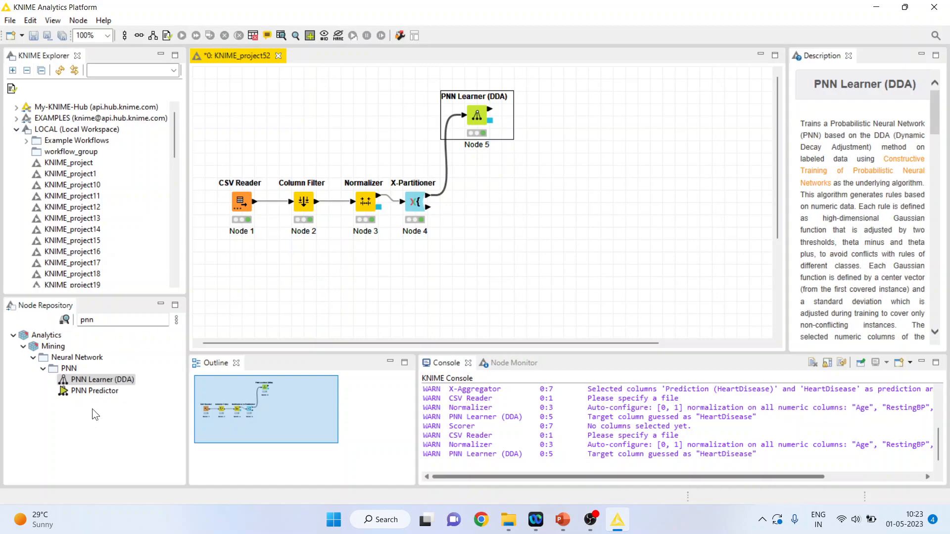
Add a PNN Predictor fed by the learner's model, replacing its data input from the learner with the X-Partitioner's second output.
double_click(95, 391)
left_click_drag(562, 119, 561, 200)
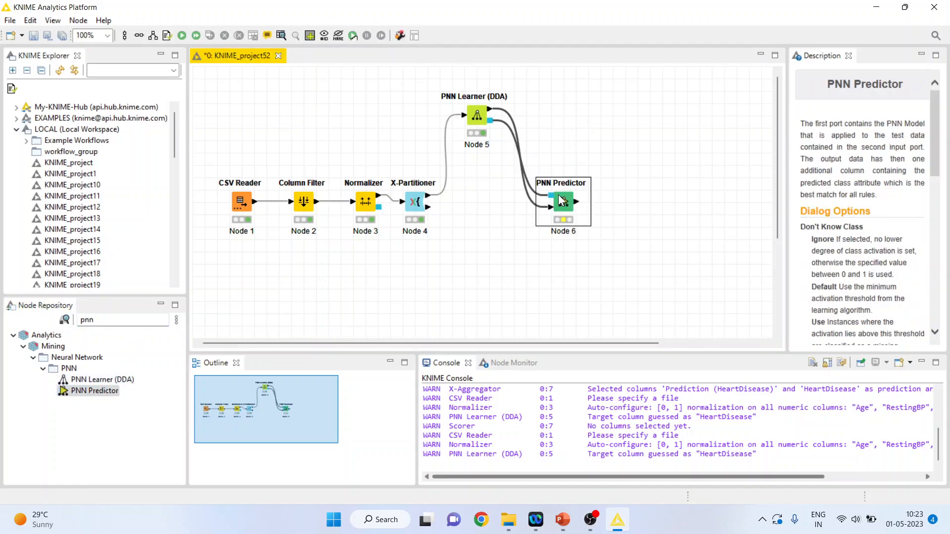
left_click(514, 126)
key("Delete")
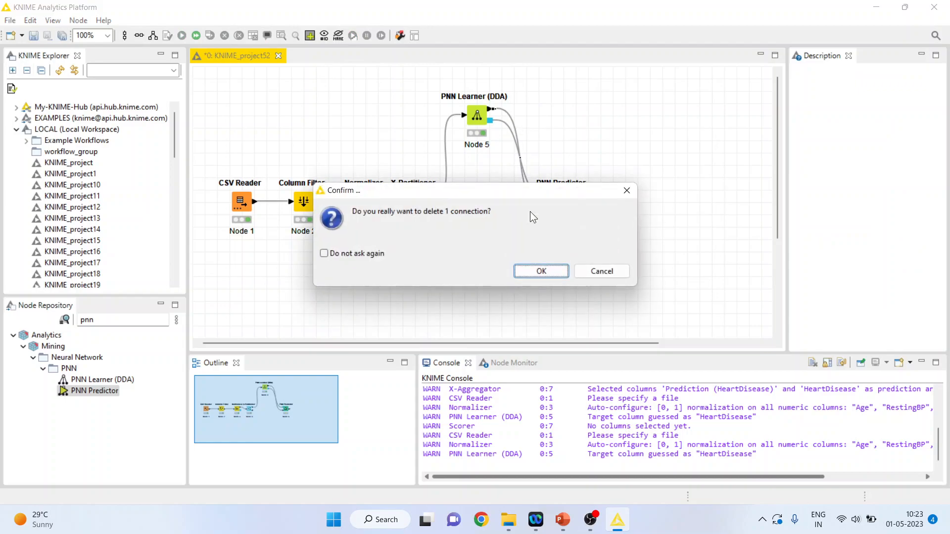
left_click(531, 274)
left_click_drag(428, 208, 547, 209)
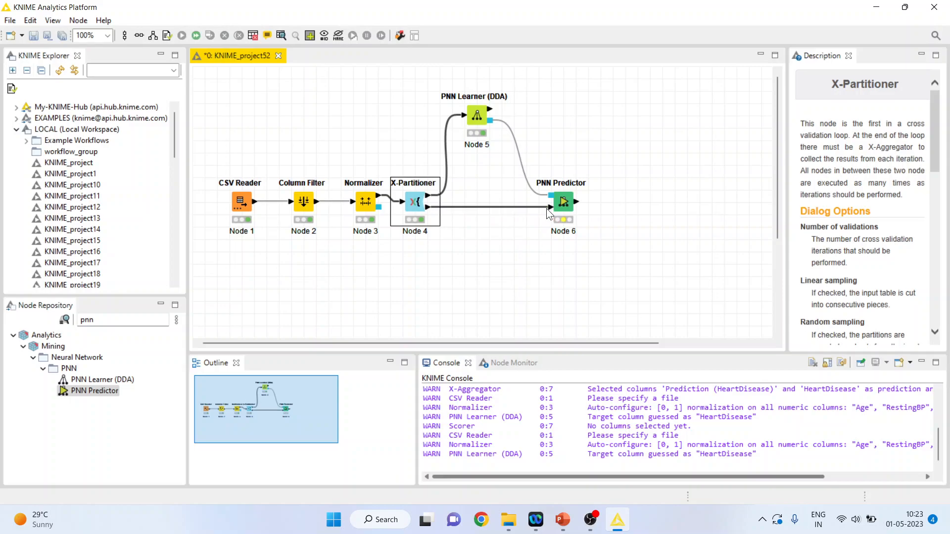
Enable a custom prediction column name, Prediction (HeartDisease), in the PNN Predictor and execute the node.
left_click(561, 204)
right_click(561, 204)
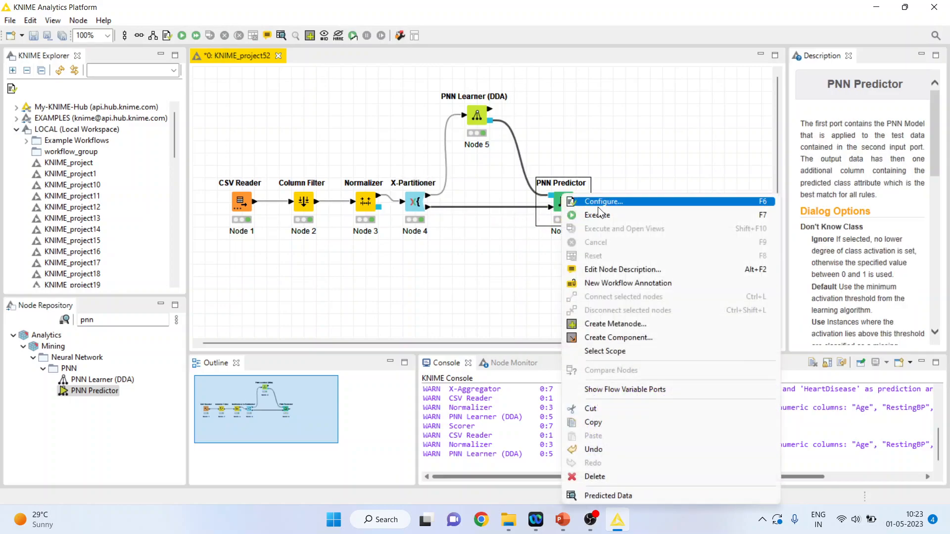
left_click(598, 207)
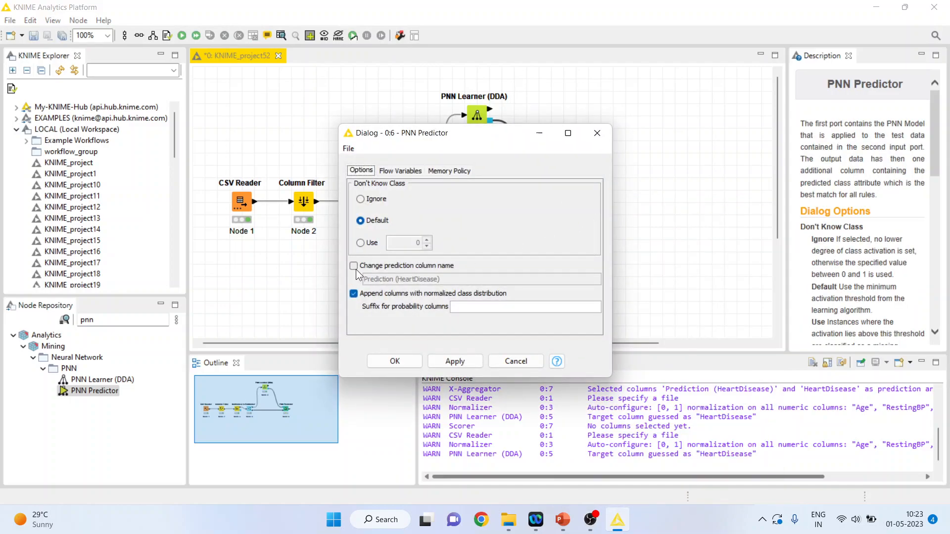
left_click(353, 266)
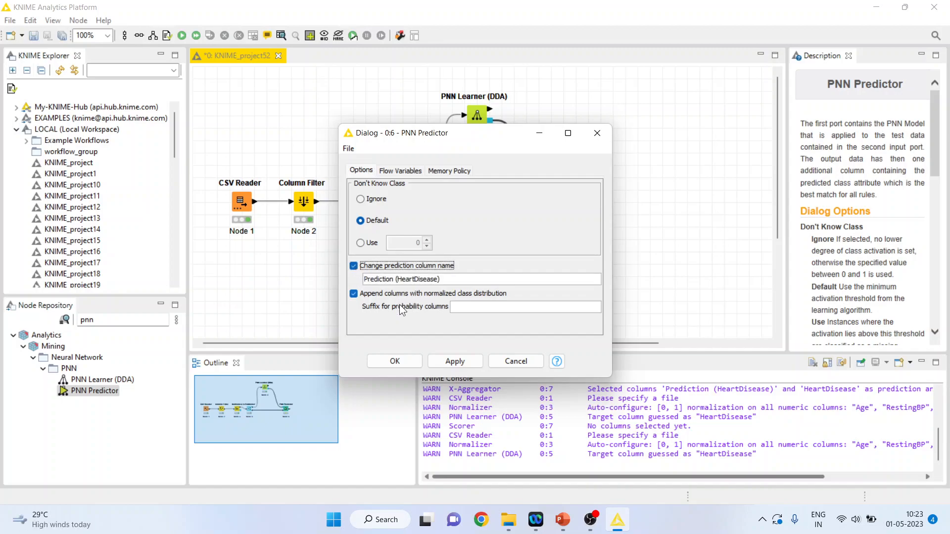
left_click(400, 363)
right_click(562, 206)
left_click(589, 216)
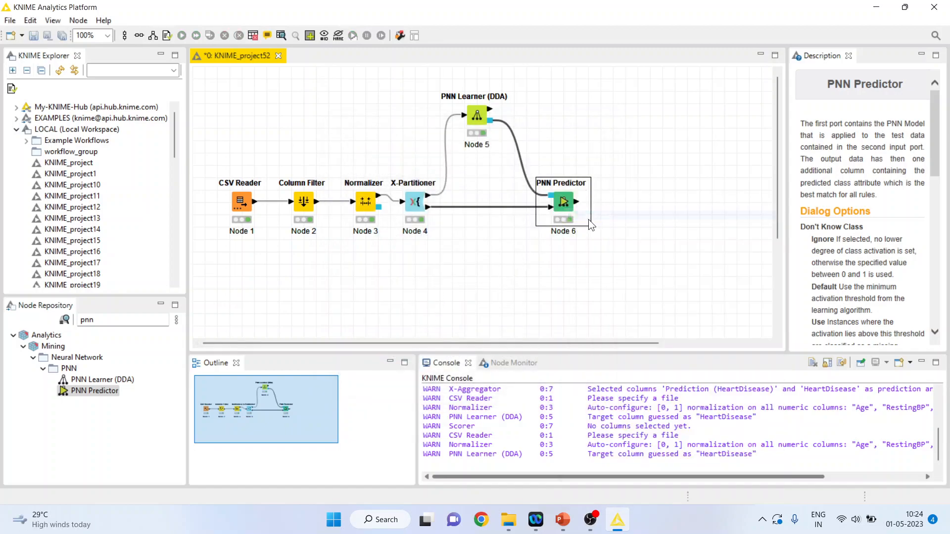
Open the PNN Predictor's predicted data, widen the prediction column, compare it with the actual HeartDisease values and close the table.
right_click(565, 202)
left_click(622, 494)
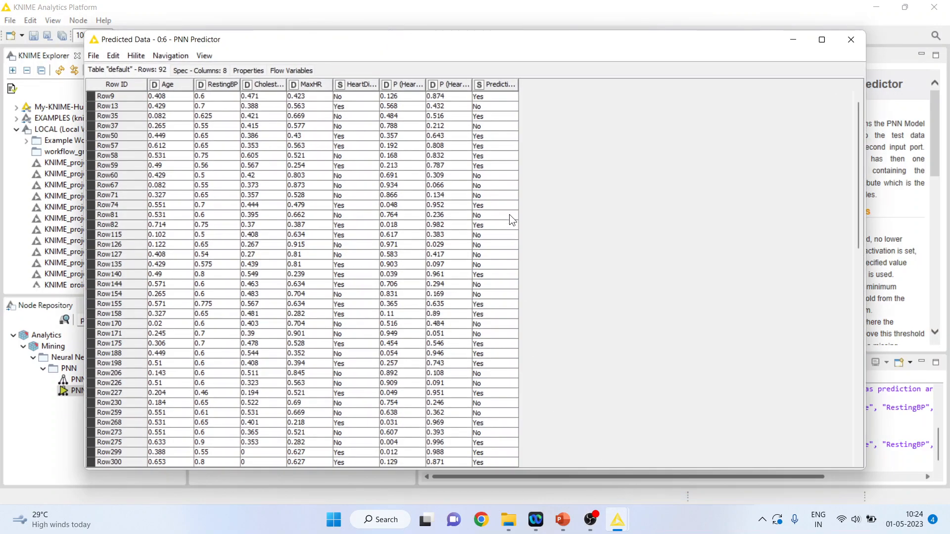
left_click_drag(494, 117, 497, 423)
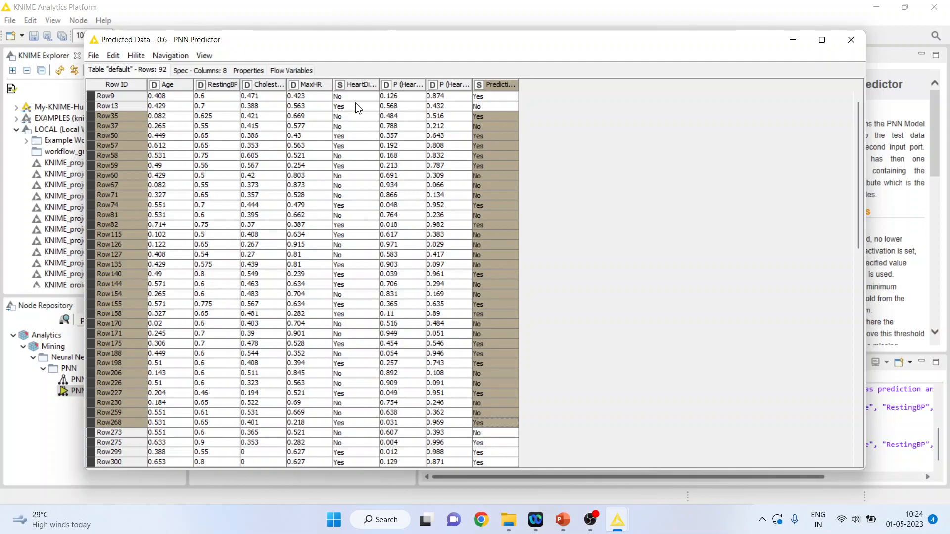
left_click_drag(518, 88, 620, 89)
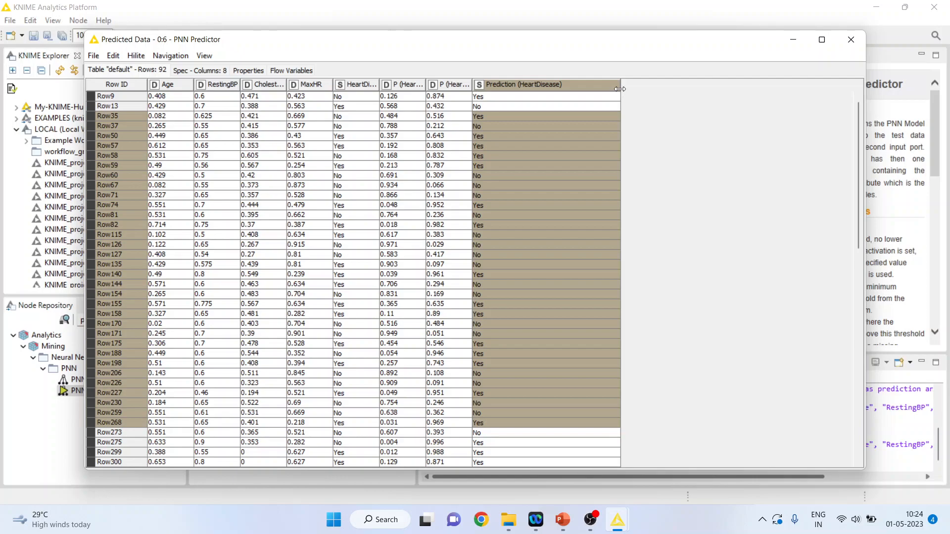
scroll(618, 88, "up", 1)
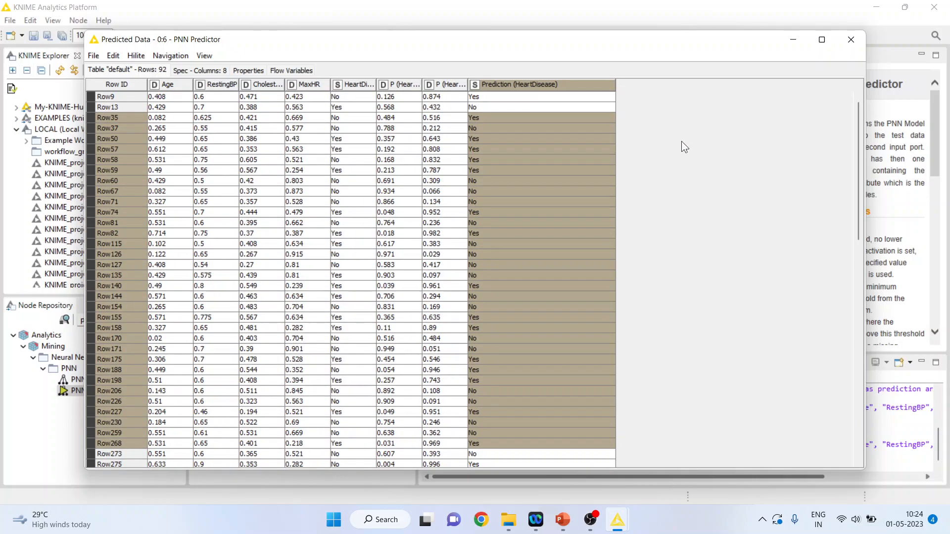
left_click_drag(357, 119, 381, 389)
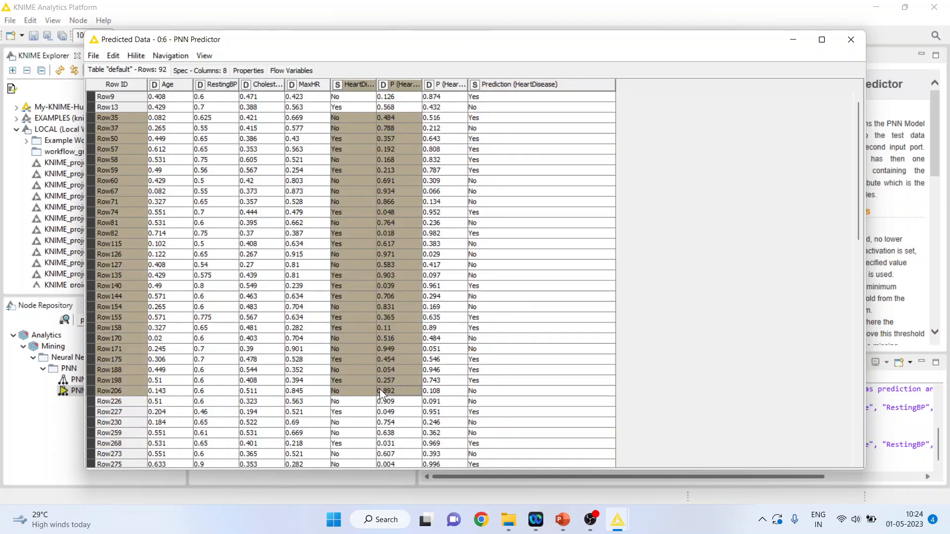
left_click(381, 390)
left_click(850, 39)
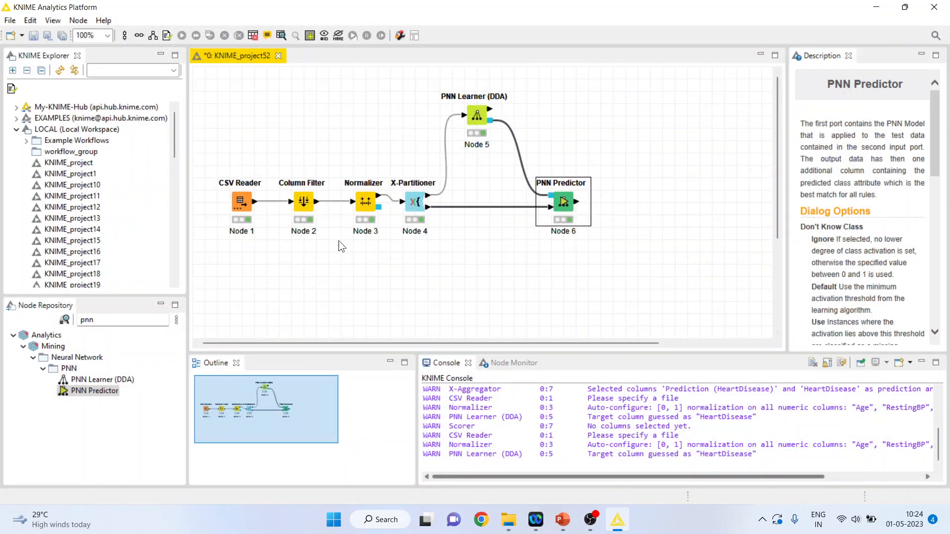
Search the node repository for "aggre" and add an X-Aggregator node connected to the PNN Predictor.
left_click(127, 321)
key("BackSpace")
key("BackSpace")
type("aggre")
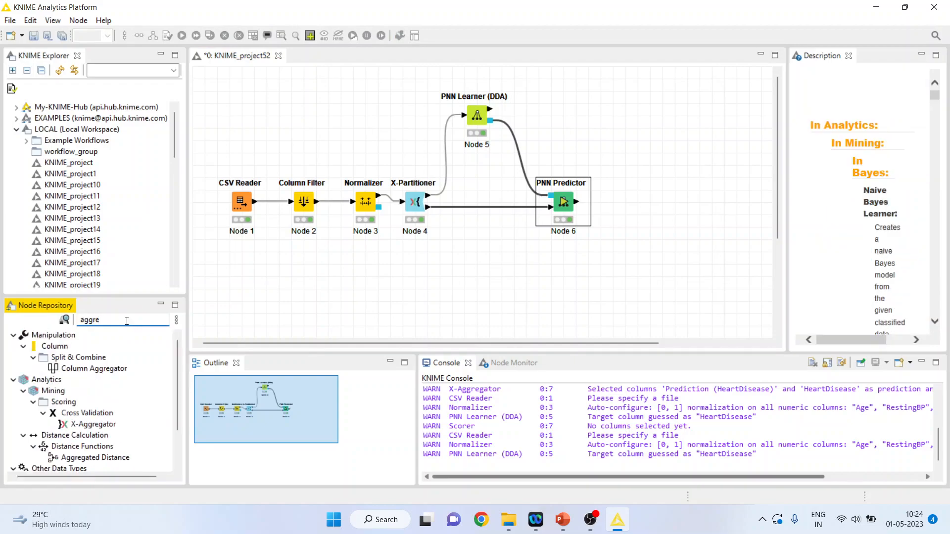
double_click(110, 424)
Configure the X-Aggregator with target column HeartDisease and prediction column Prediction (HeartDisease), and execute it.
right_click(625, 204)
left_click(681, 149)
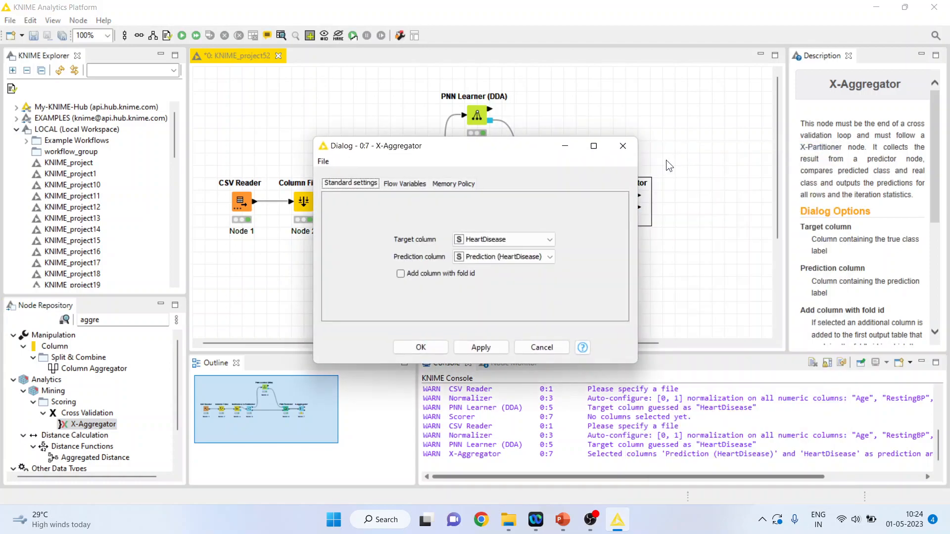
left_click(435, 346)
right_click(627, 201)
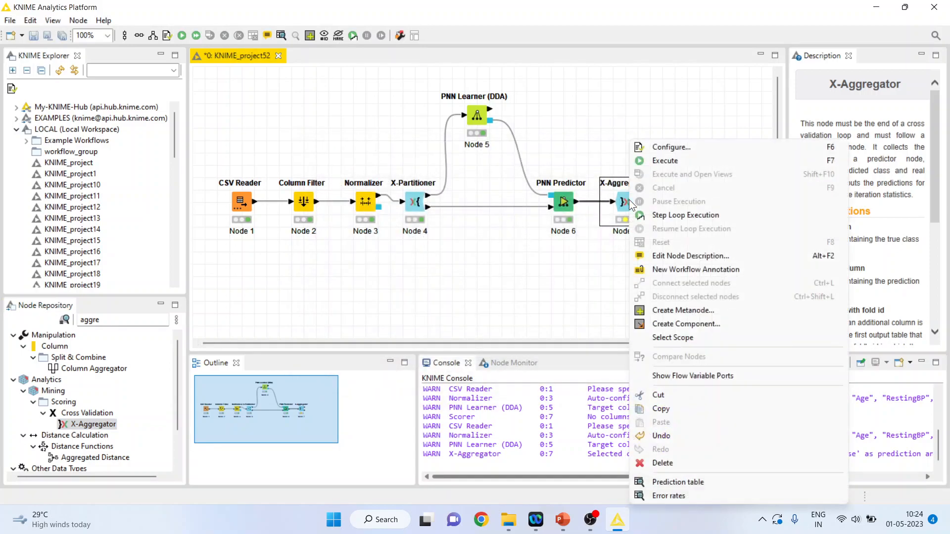
left_click(670, 163)
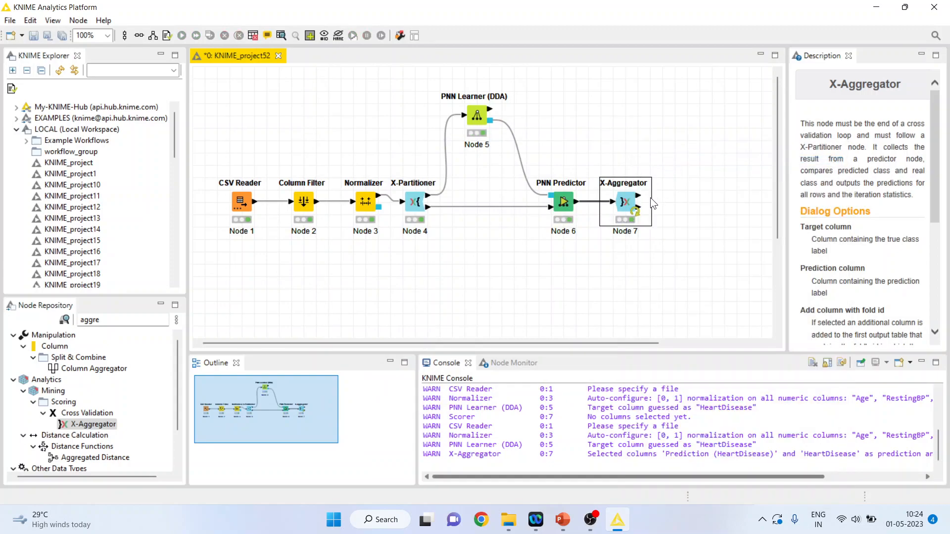
Open the X-Aggregator's prediction table, examine the predicted HeartDisease values and close it.
right_click(625, 200)
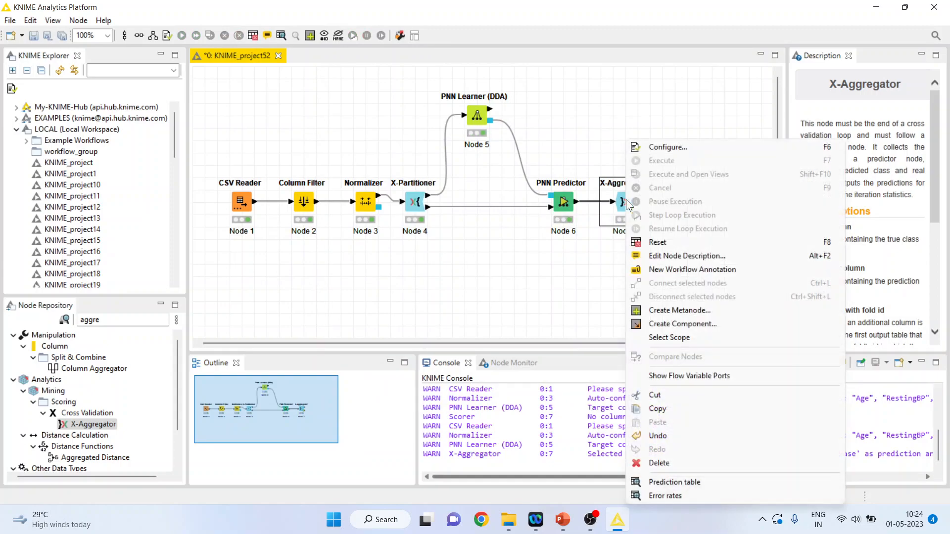
left_click(687, 480)
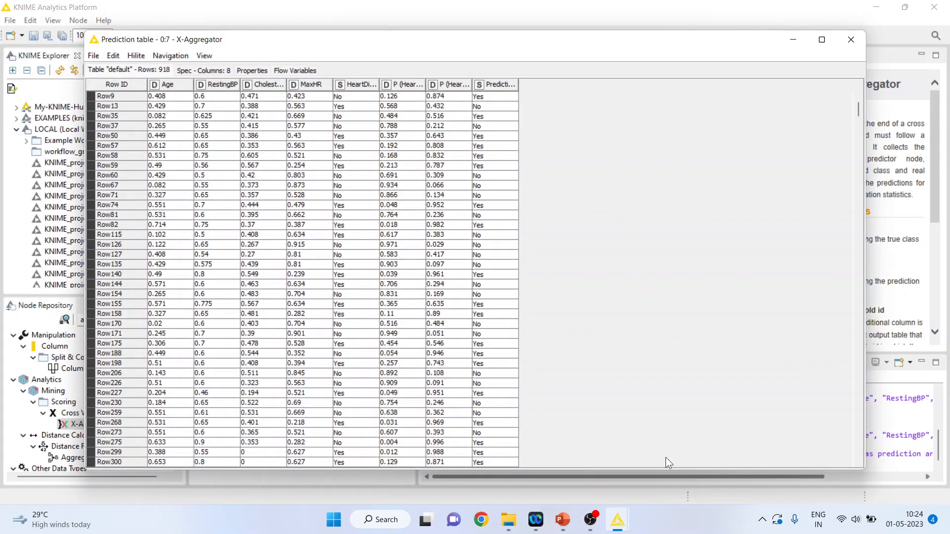
left_click_drag(486, 130, 495, 333)
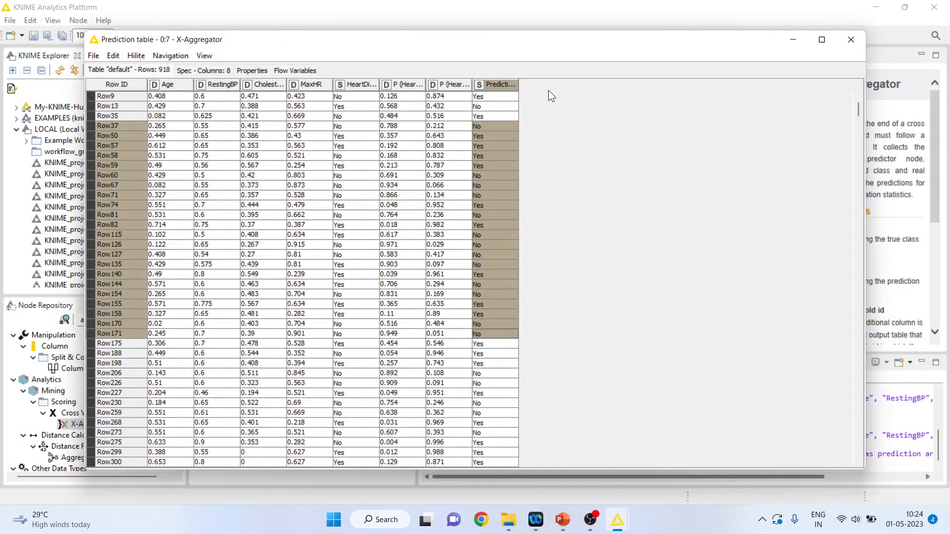
left_click(853, 44)
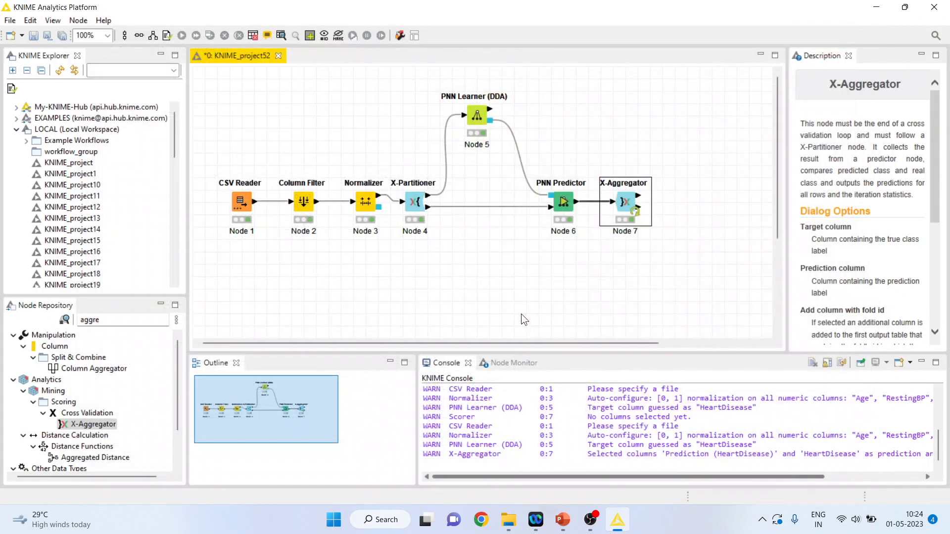
Search the node repository for "scorer" and add a Scorer node connected to the X-Aggregator's prediction table output.
left_click(112, 321)
key("BackSpace")
key("BackSpace")
key("BackSpace")
key("BackSpace")
key("BackSpace")
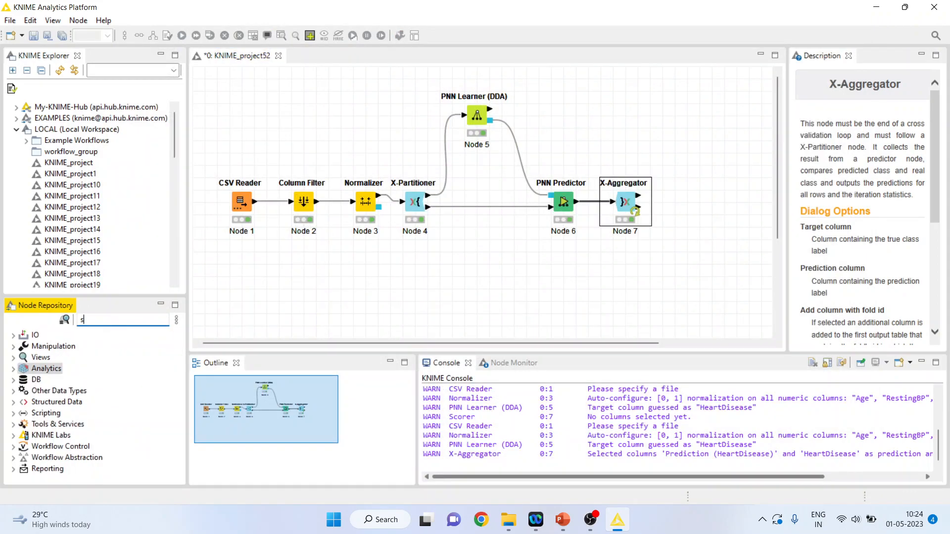
type("scorer")
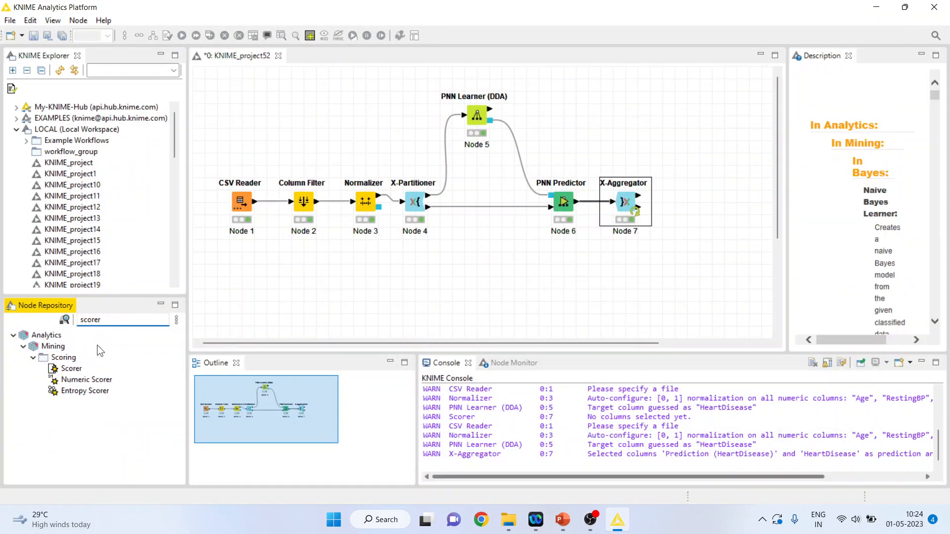
double_click(71, 368)
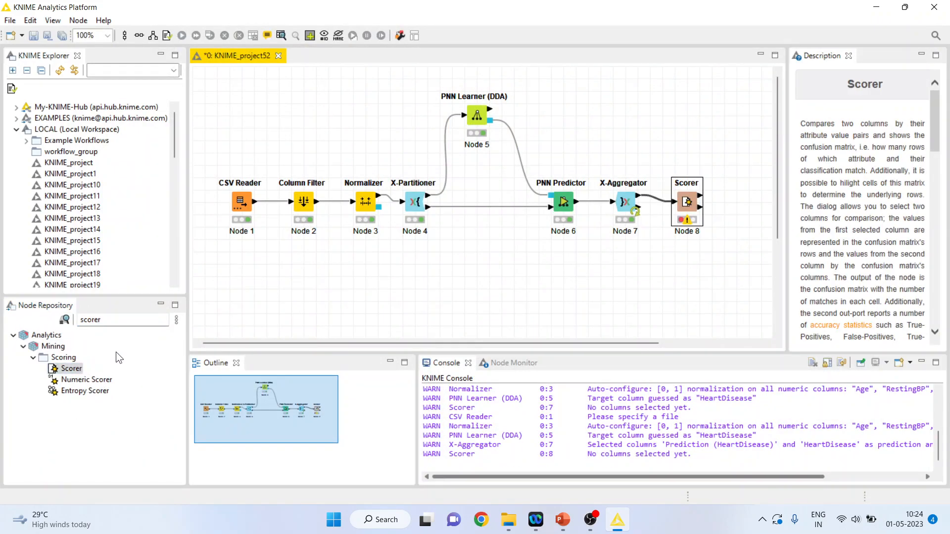
Configure the Scorer with first column HeartDisease and second column Prediction (HeartDisease), and execute it.
right_click(691, 194)
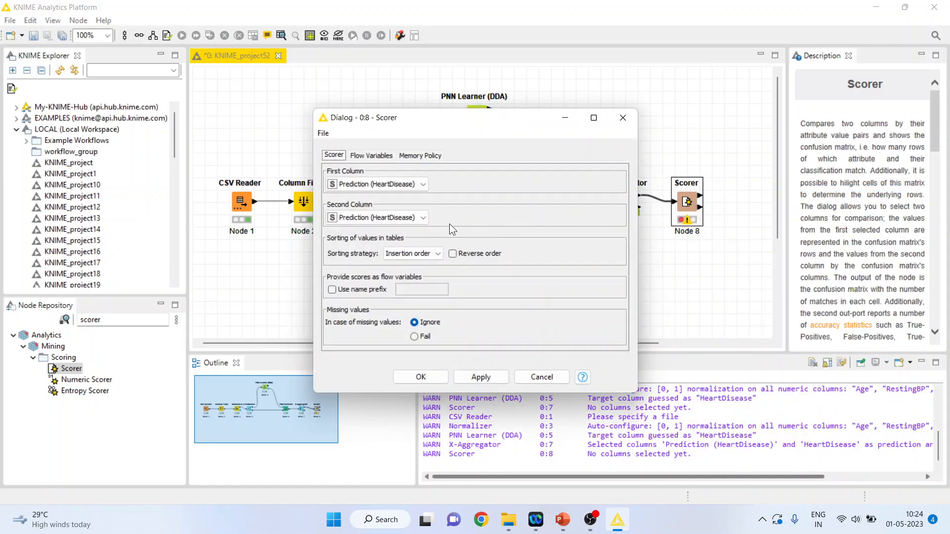
left_click(423, 185)
left_click(402, 196)
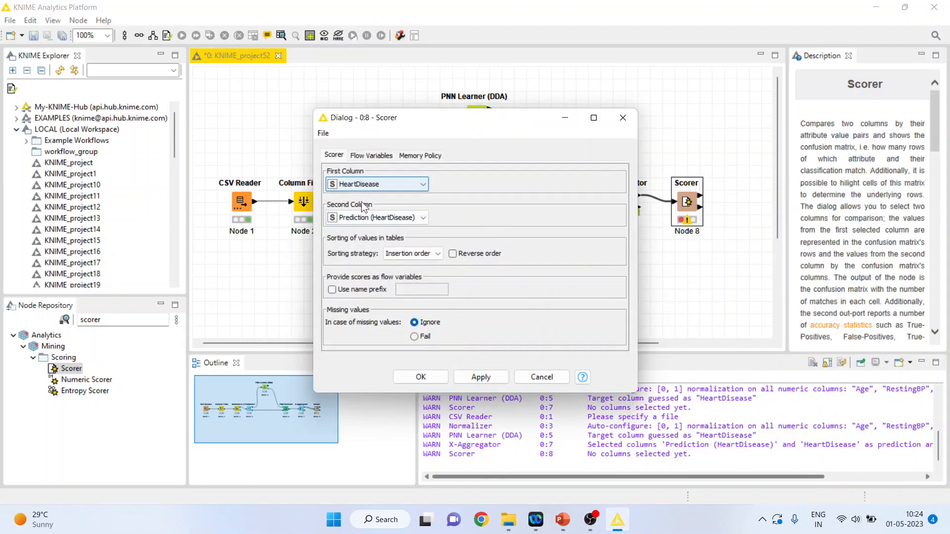
left_click(424, 217)
left_click(425, 217)
left_click(427, 382)
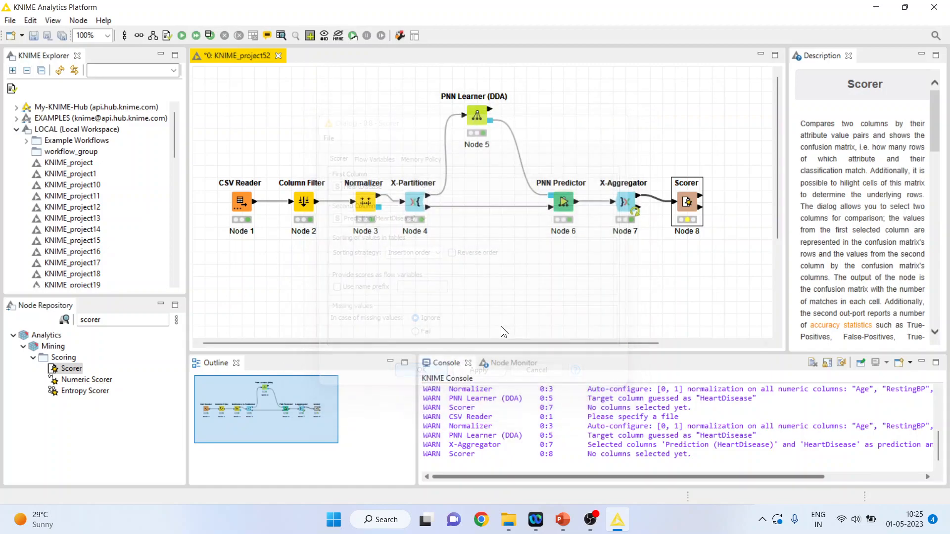
right_click(690, 206)
left_click(731, 201)
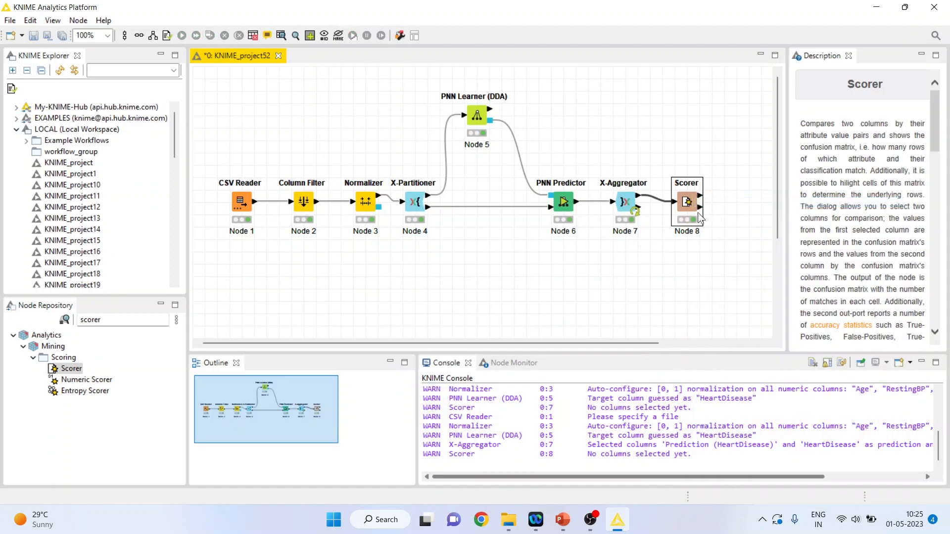
Examine the correct and wrong classifications, accuracy and error in the Scorer's maximized confusion matrix, and switch to the PowerPoint presentation.
right_click(685, 208)
left_click(740, 340)
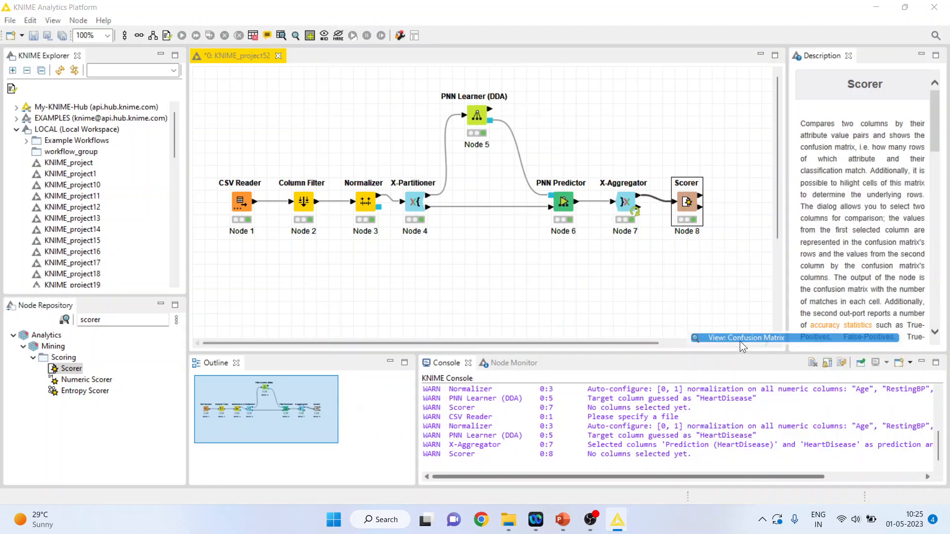
left_click(571, 90)
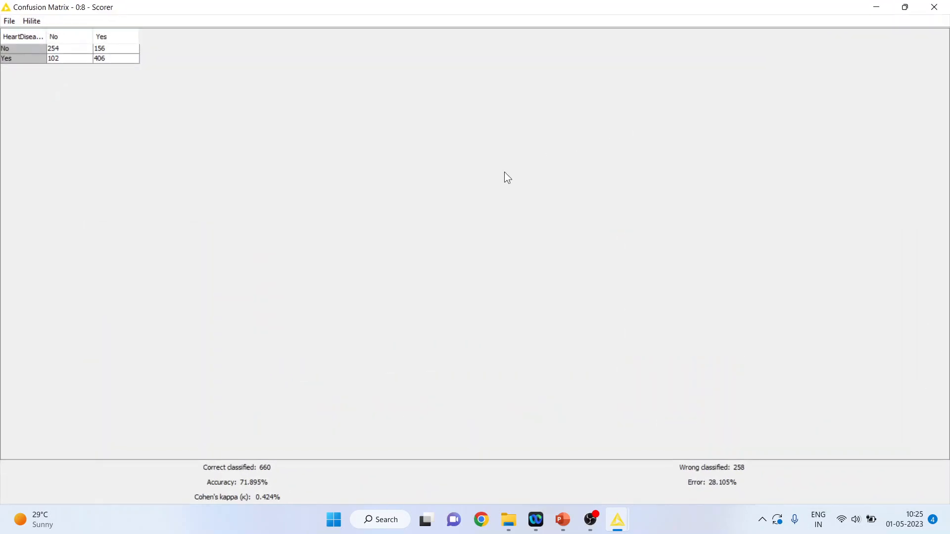
left_click(57, 48)
left_click(105, 59)
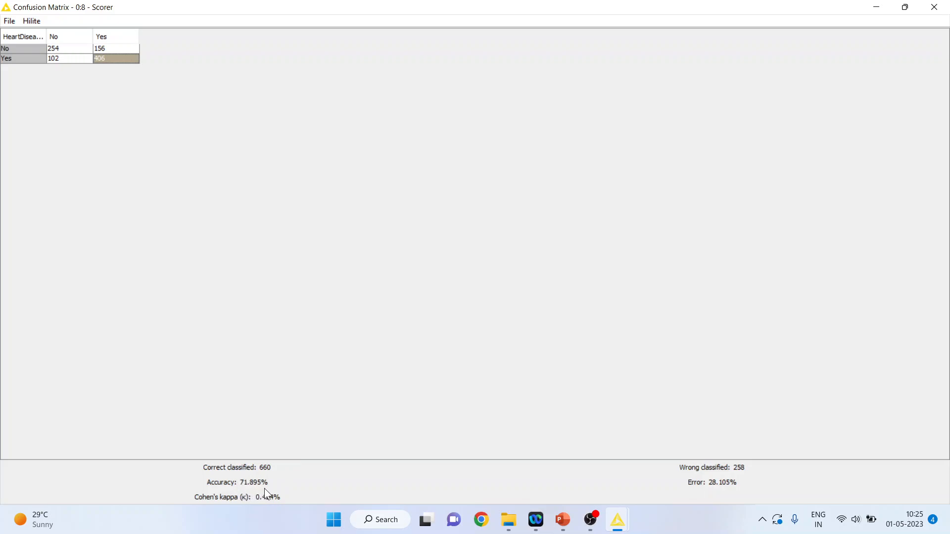
left_click(57, 58)
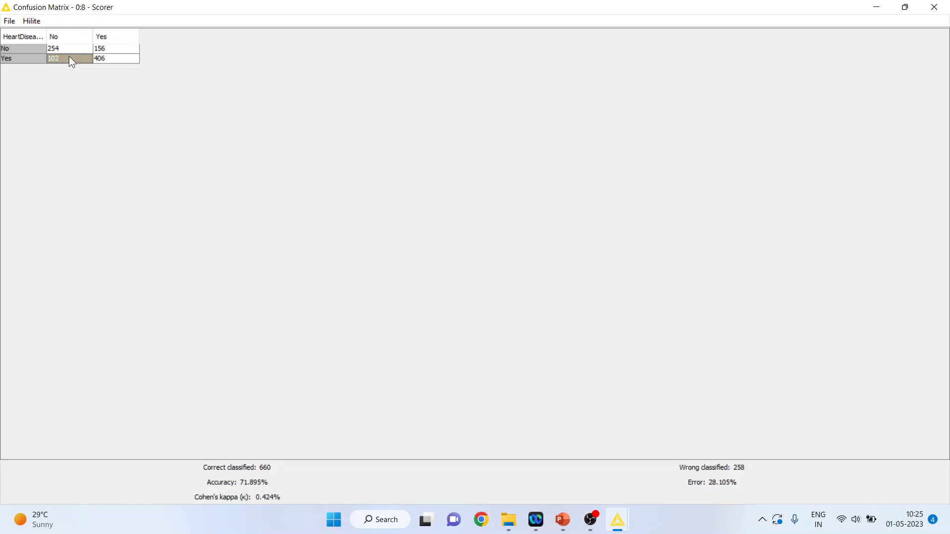
left_click(109, 49)
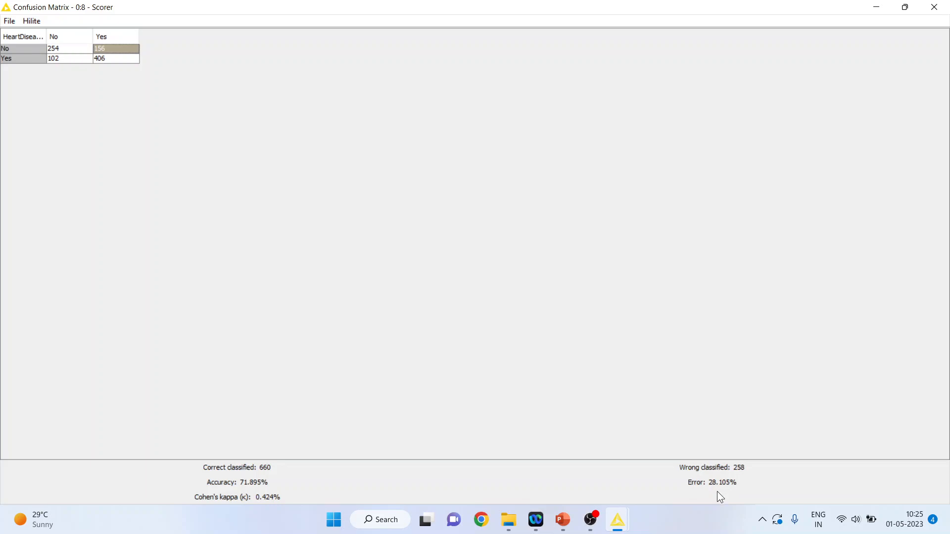
left_click(562, 519)
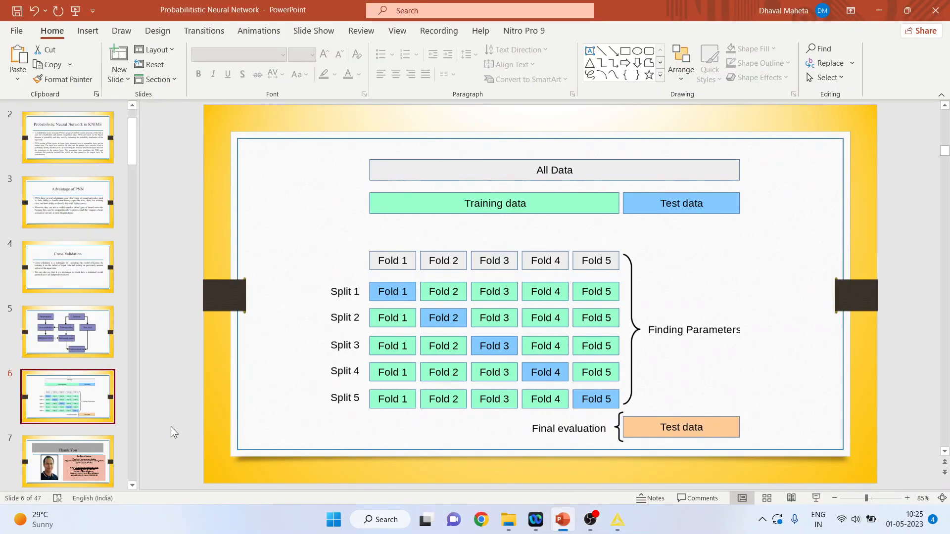